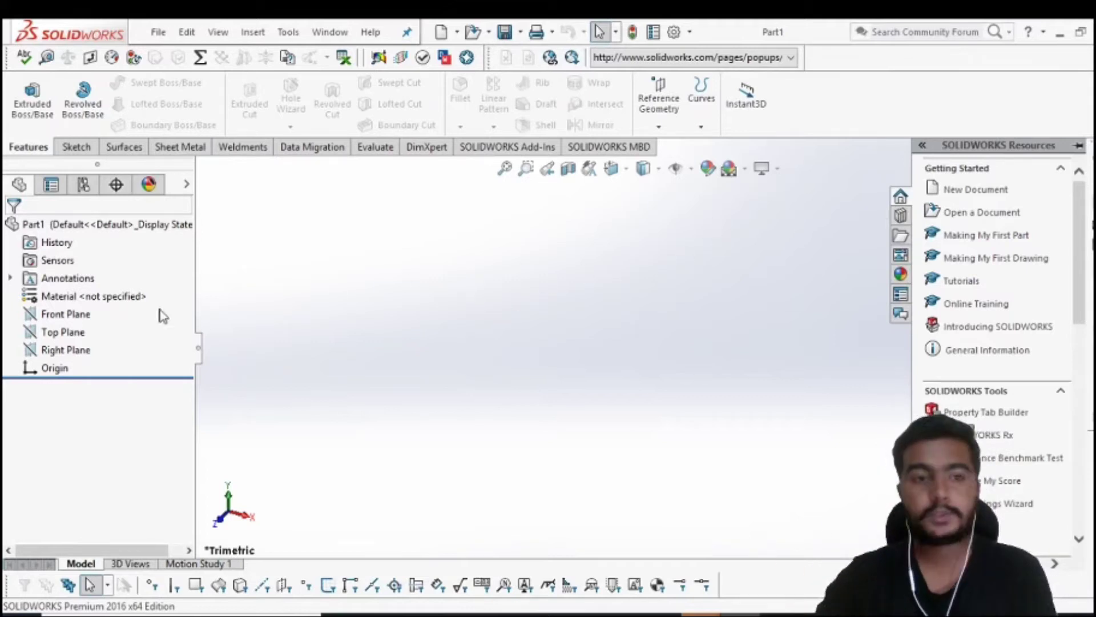
Draw a corner rectangle about 108.82 by 71.48 from the origin on the Front Plane
{"action": "left_click", "coordinate": [64, 315]}
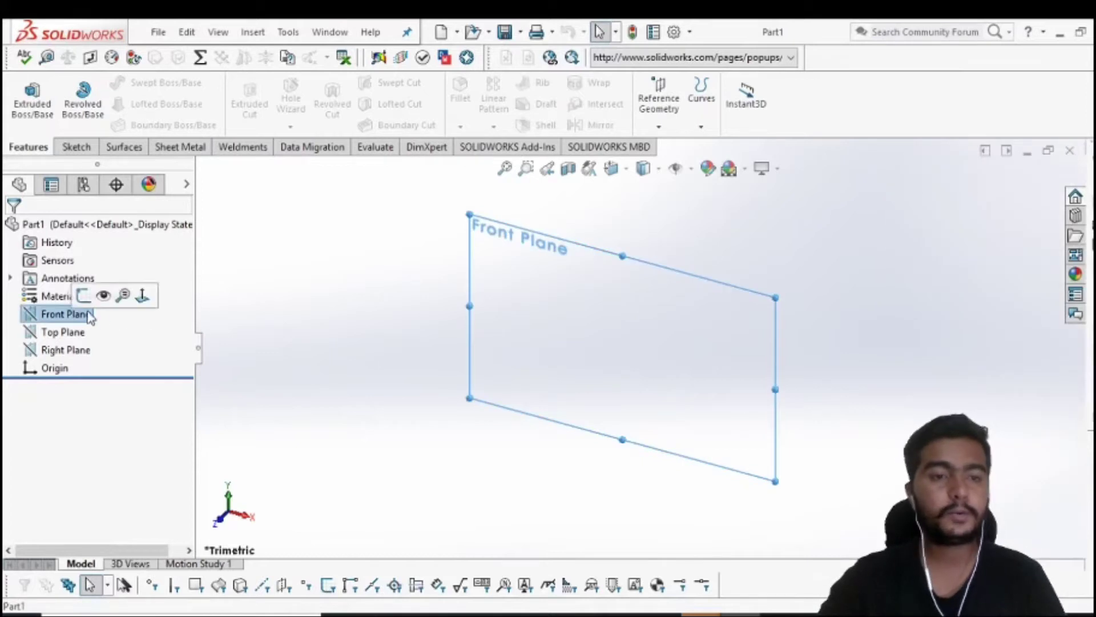
{"action": "left_click", "coordinate": [142, 295]}
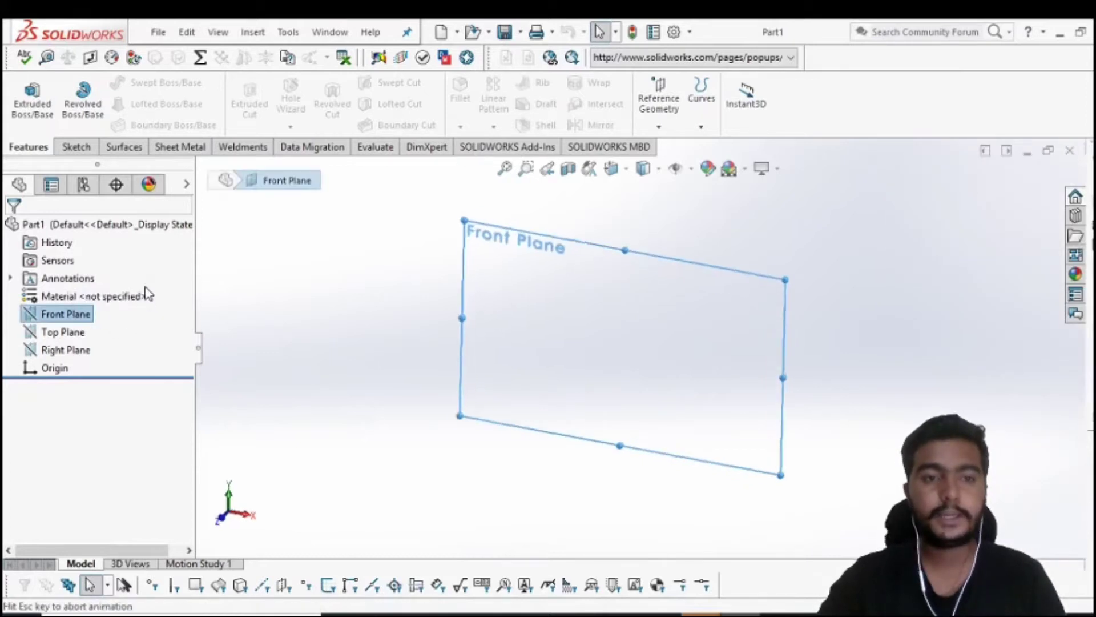
{"action": "left_click", "coordinate": [78, 148]}
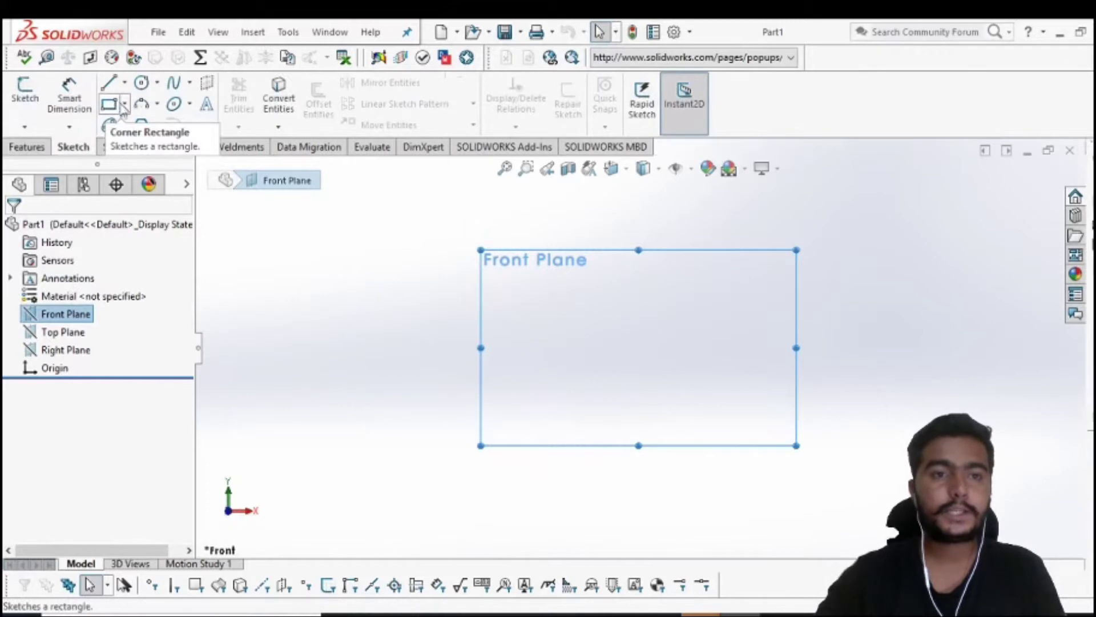
{"action": "left_click", "coordinate": [108, 105]}
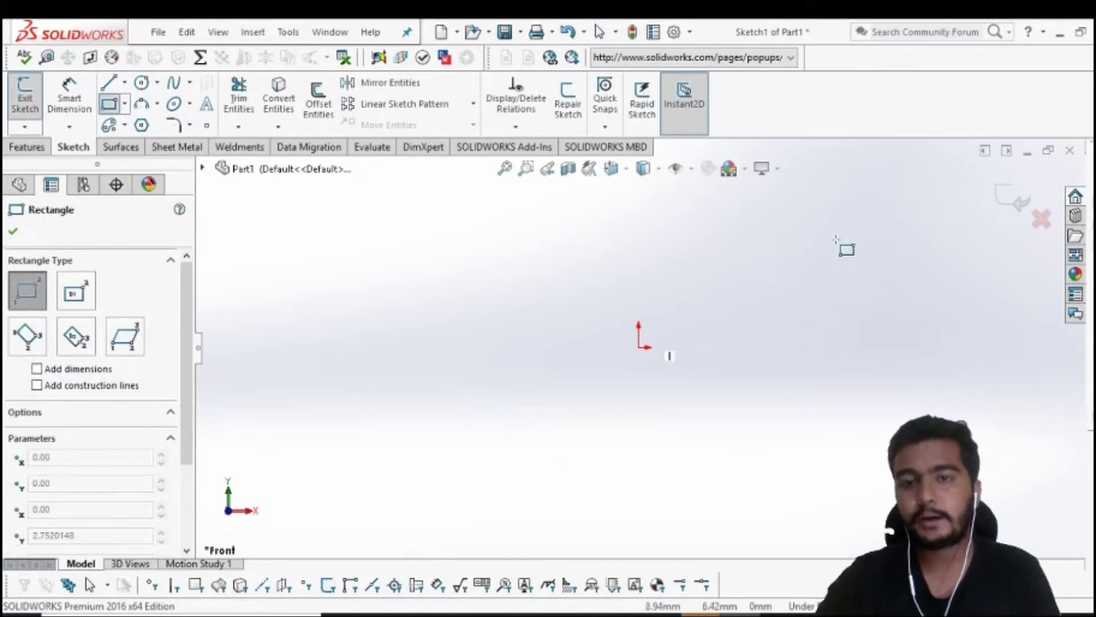
{"action": "scroll", "coordinate": [828, 229], "scroll_direction": "down", "scroll_amount": 3}
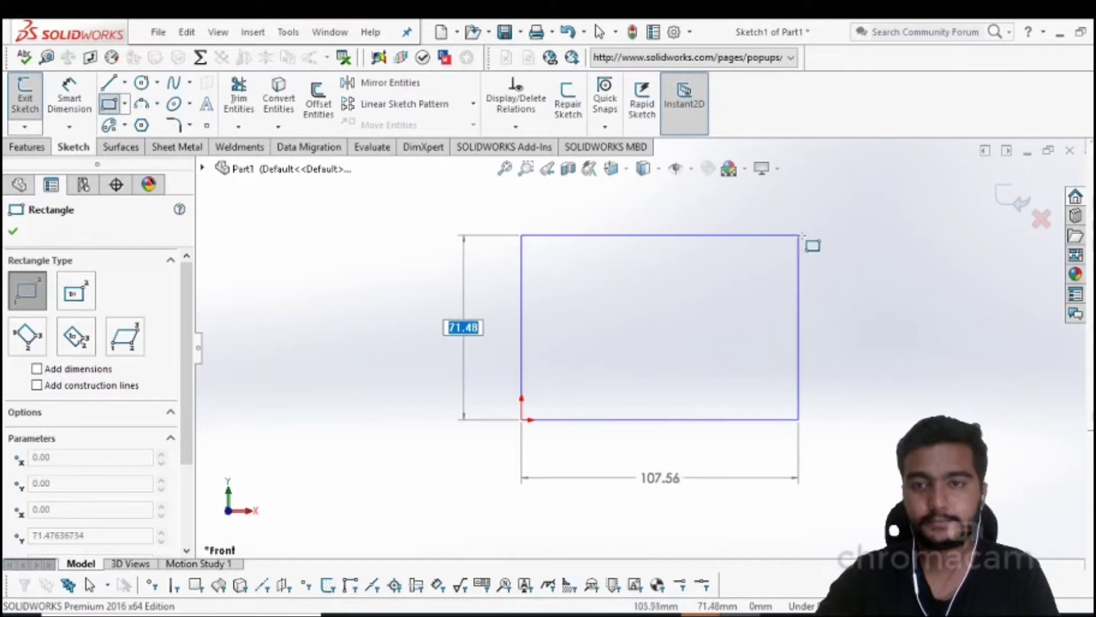
{"action": "left_click", "coordinate": [803, 235]}
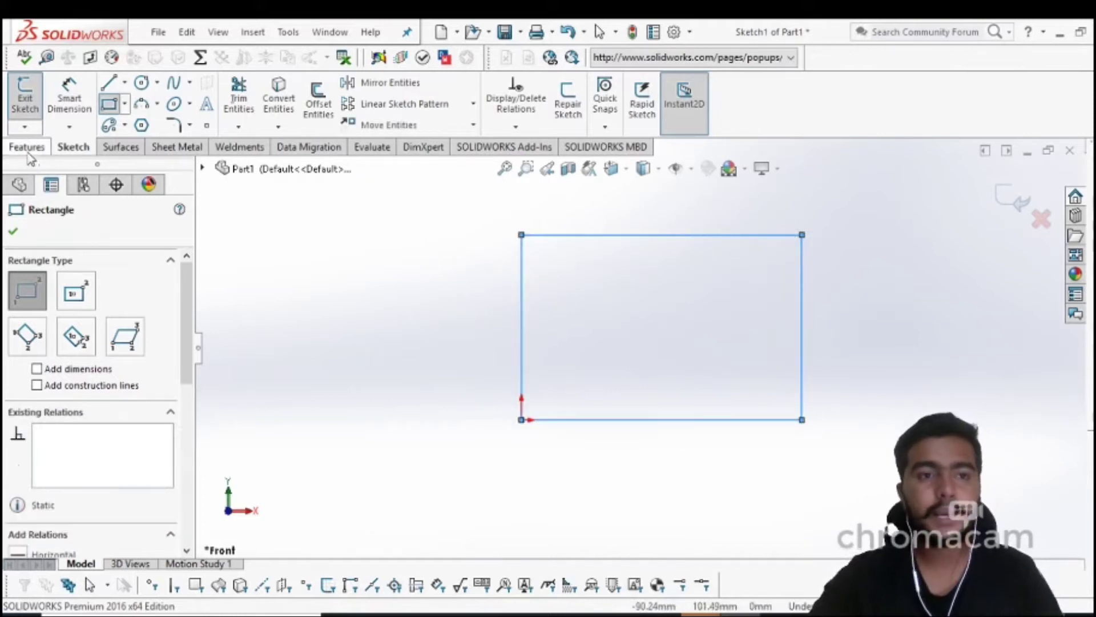
{"action": "left_click", "coordinate": [26, 147]}
Extrude the rectangle blind to 100 mm, creating Boss-Extrude1
{"action": "left_click", "coordinate": [32, 102]}
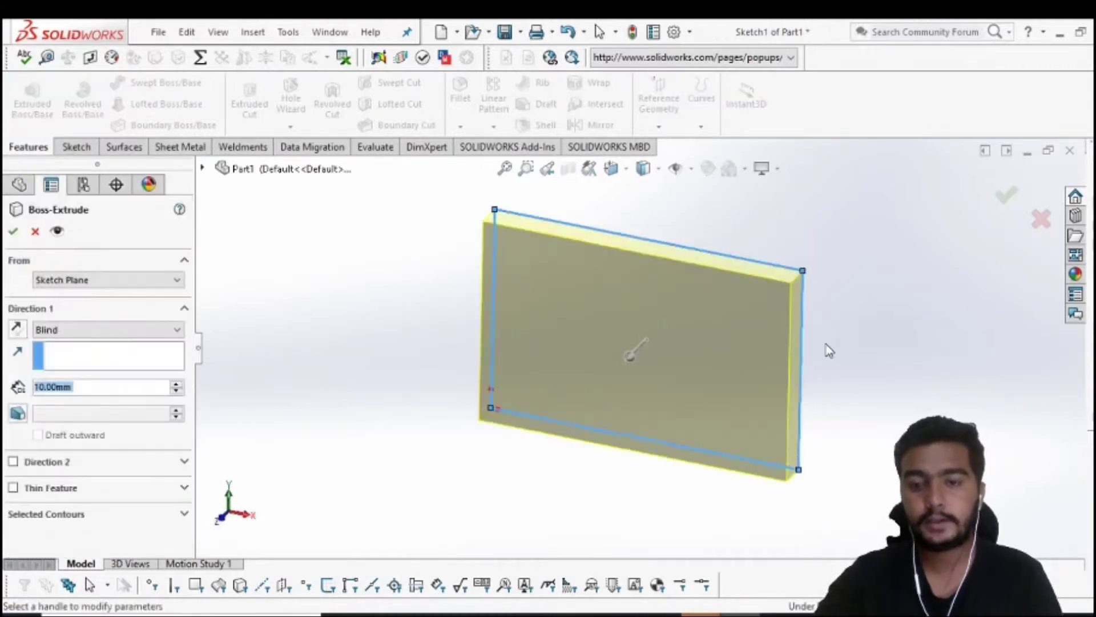
{"action": "left_click_drag", "start_coordinate": [618, 370], "coordinate": [547, 437]}
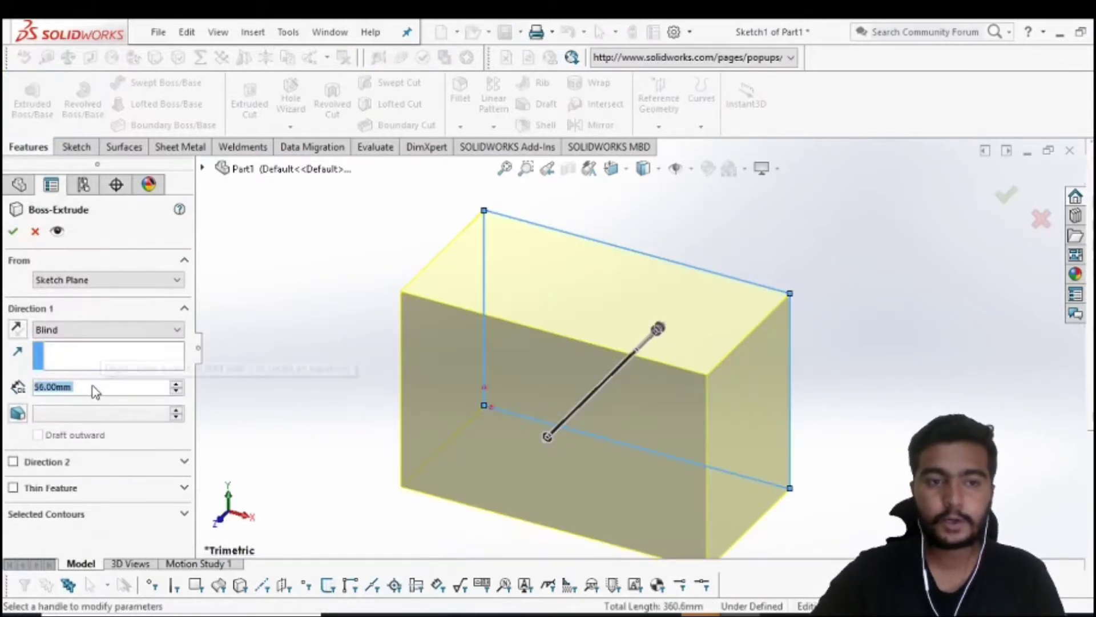
{"action": "type", "text": "100"}
{"action": "key", "text": "Return"}
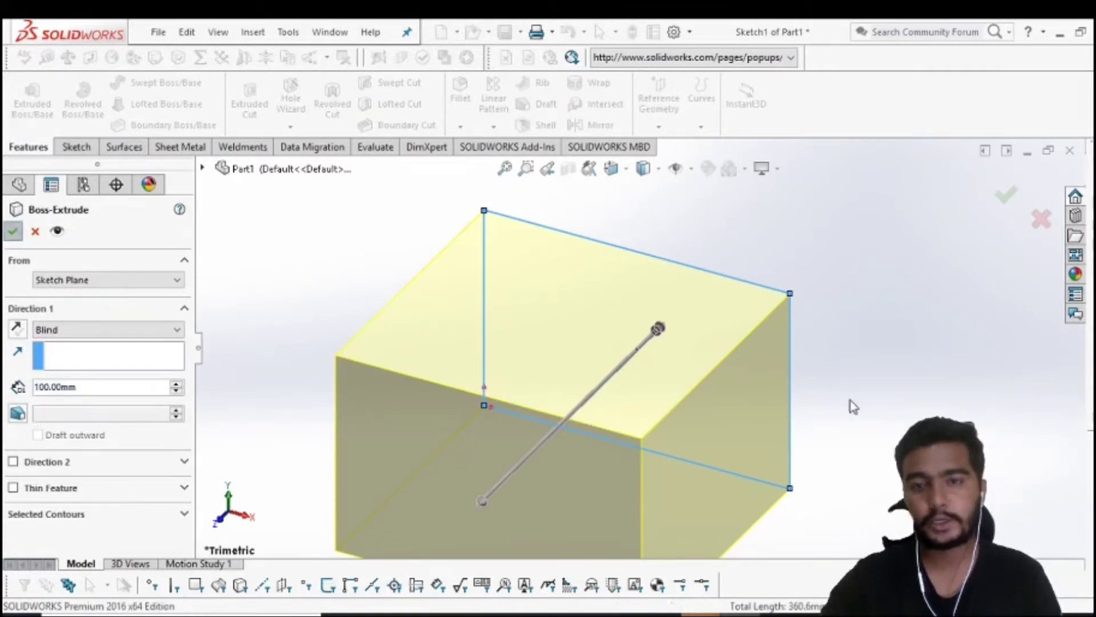
{"action": "key", "text": "Return"}
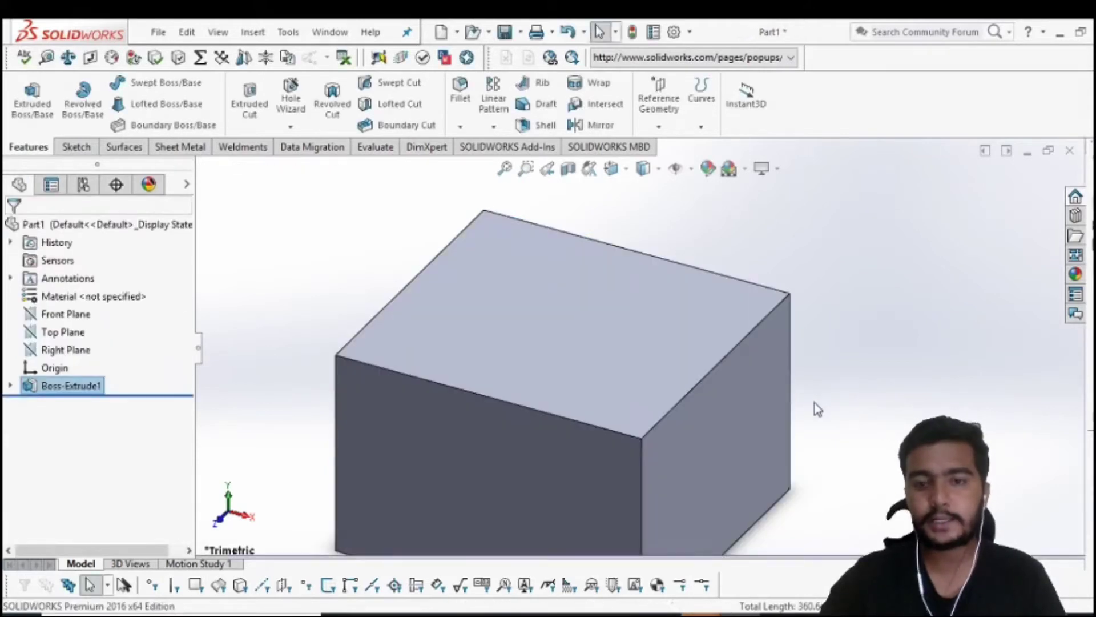
{"action": "mouse_move", "coordinate": [807, 394]}
{"action": "middle_mouse_down"}
{"action": "mouse_move", "coordinate": [832, 358]}
{"action": "mouse_move", "coordinate": [768, 343]}
{"action": "mouse_move", "coordinate": [810, 318]}
{"action": "mouse_move", "coordinate": [844, 319]}
{"action": "middle_mouse_up"}
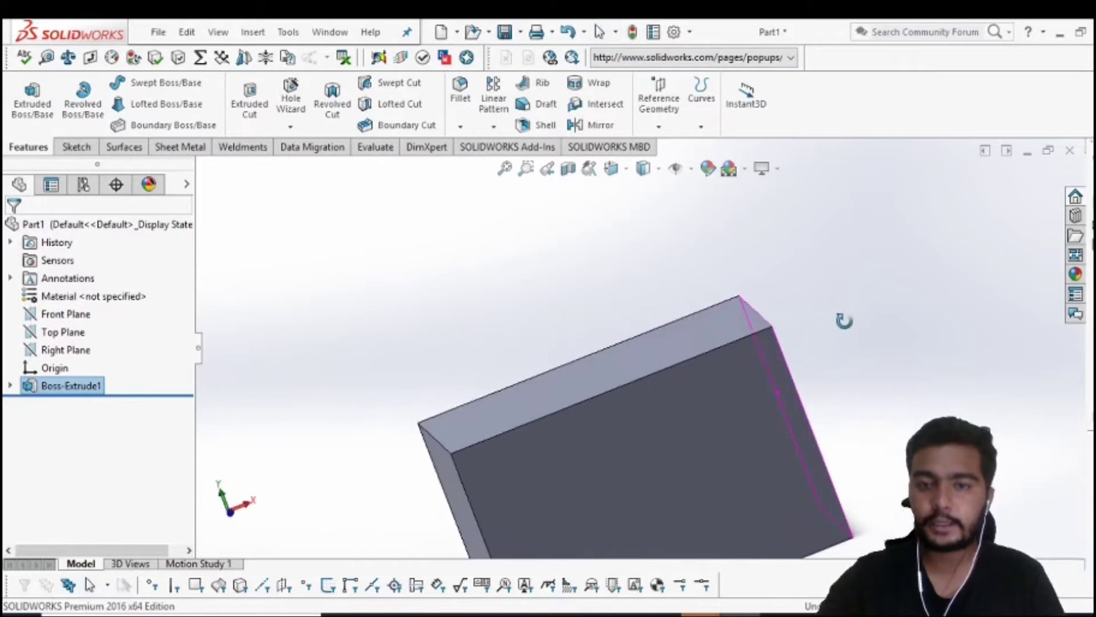
{"action": "mouse_move", "coordinate": [837, 426]}
{"action": "middle_mouse_down"}
{"action": "mouse_move", "coordinate": [855, 455]}
{"action": "mouse_move", "coordinate": [828, 452]}
{"action": "mouse_move", "coordinate": [767, 483]}
{"action": "mouse_move", "coordinate": [721, 538]}
{"action": "mouse_move", "coordinate": [708, 510]}
{"action": "middle_mouse_up"}
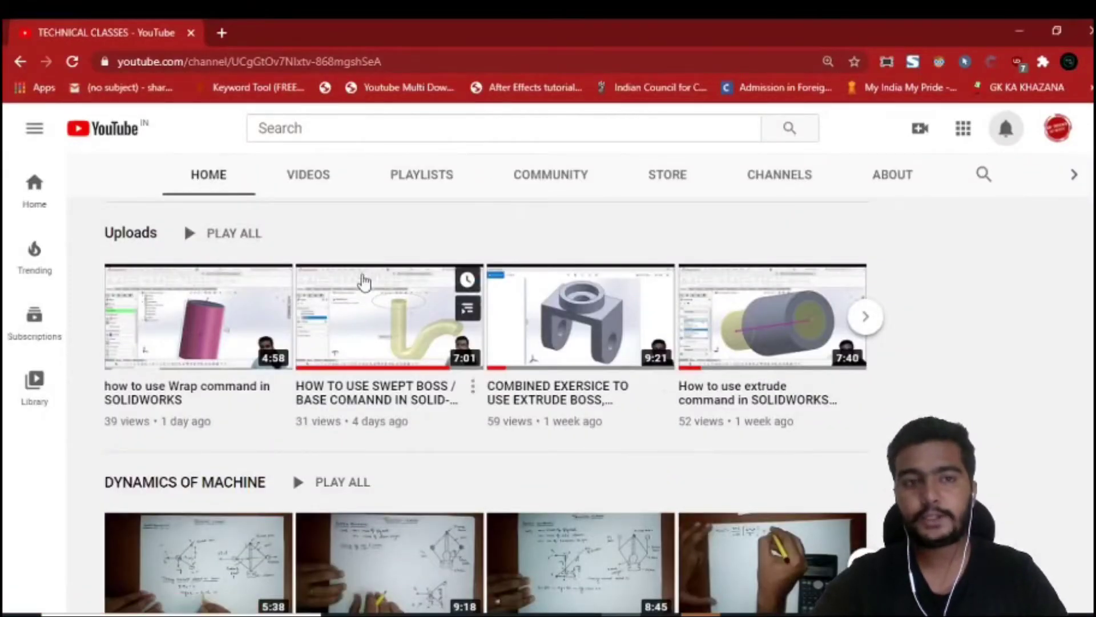
Scroll the TECHNICAL CLASSES channel page and go to the featured GK Tricks channel
{"action": "scroll", "coordinate": [400, 319], "scroll_direction": "up", "scroll_amount": 3}
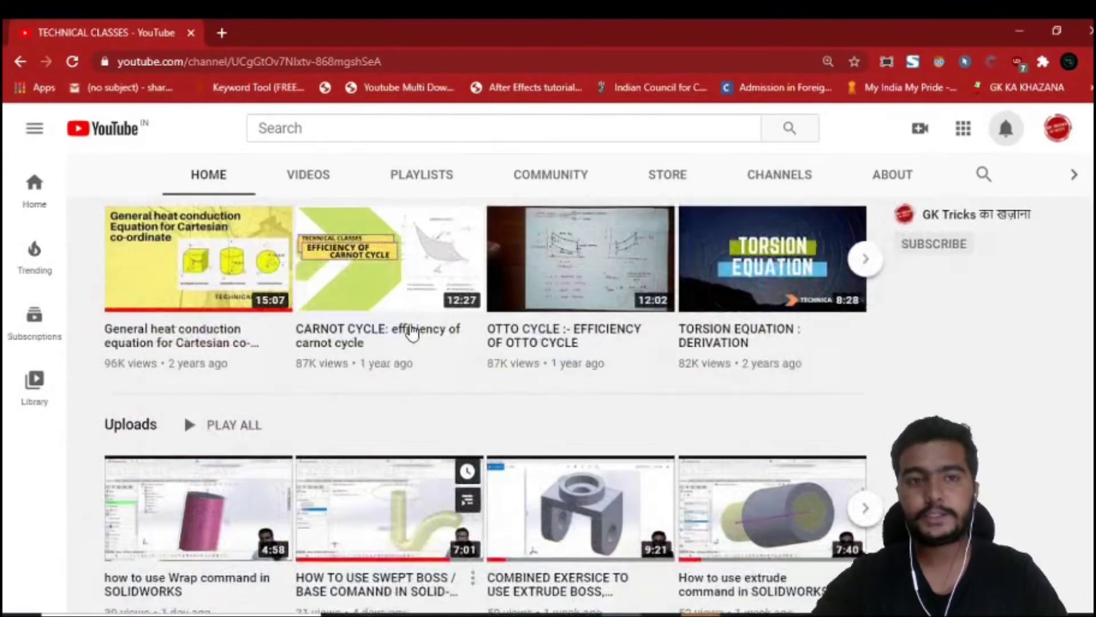
{"action": "scroll", "coordinate": [413, 333], "scroll_direction": "up", "scroll_amount": 5}
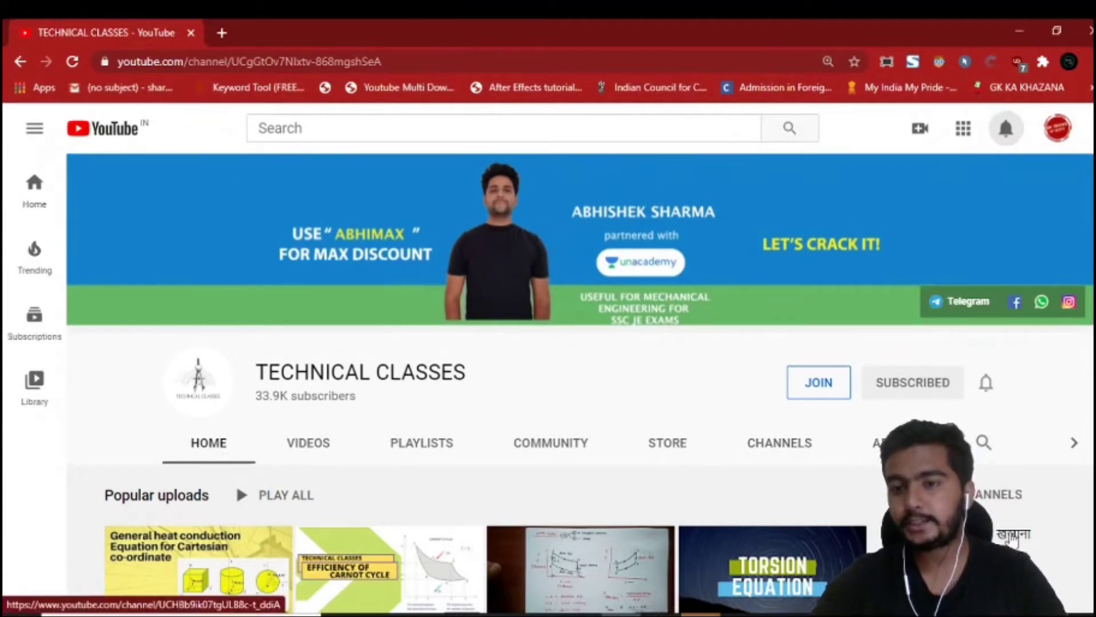
{"action": "scroll", "coordinate": [983, 453], "scroll_direction": "down", "scroll_amount": 2}
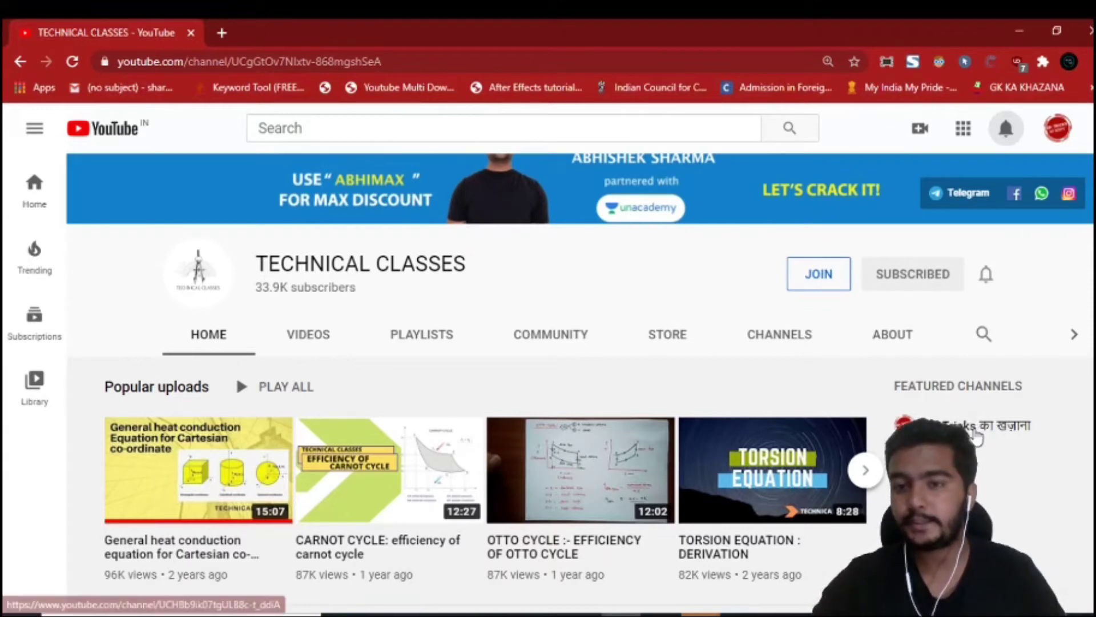
{"action": "left_click", "coordinate": [975, 432]}
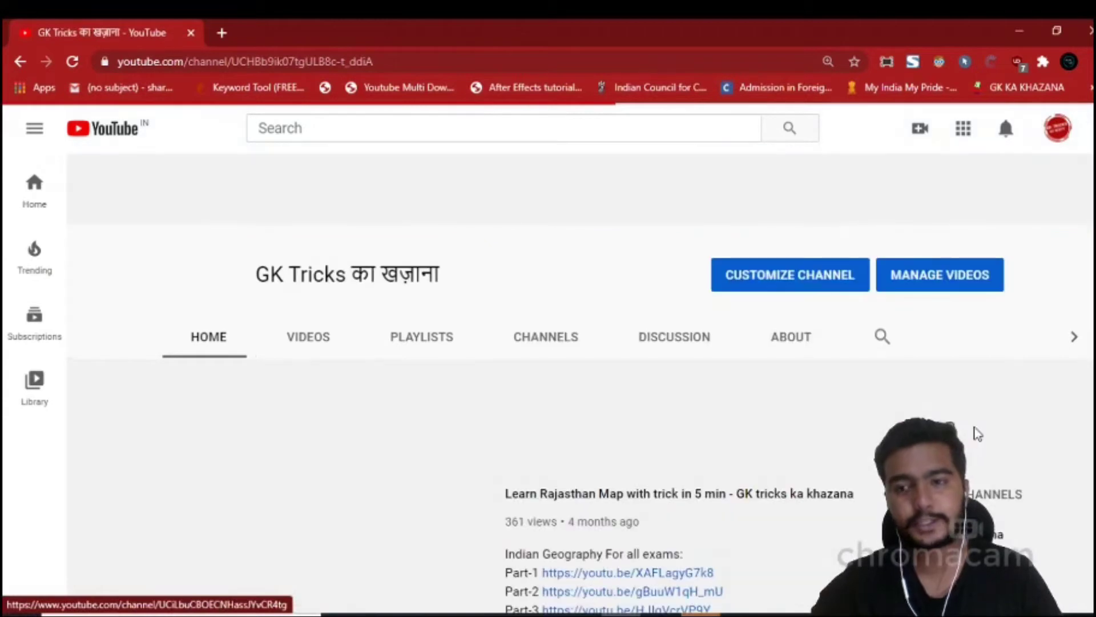
Pause the autoplaying Rajasthan Map video and go to the featured CSE & ME GUYS channel
{"action": "scroll", "coordinate": [991, 320], "scroll_direction": "down", "scroll_amount": 4}
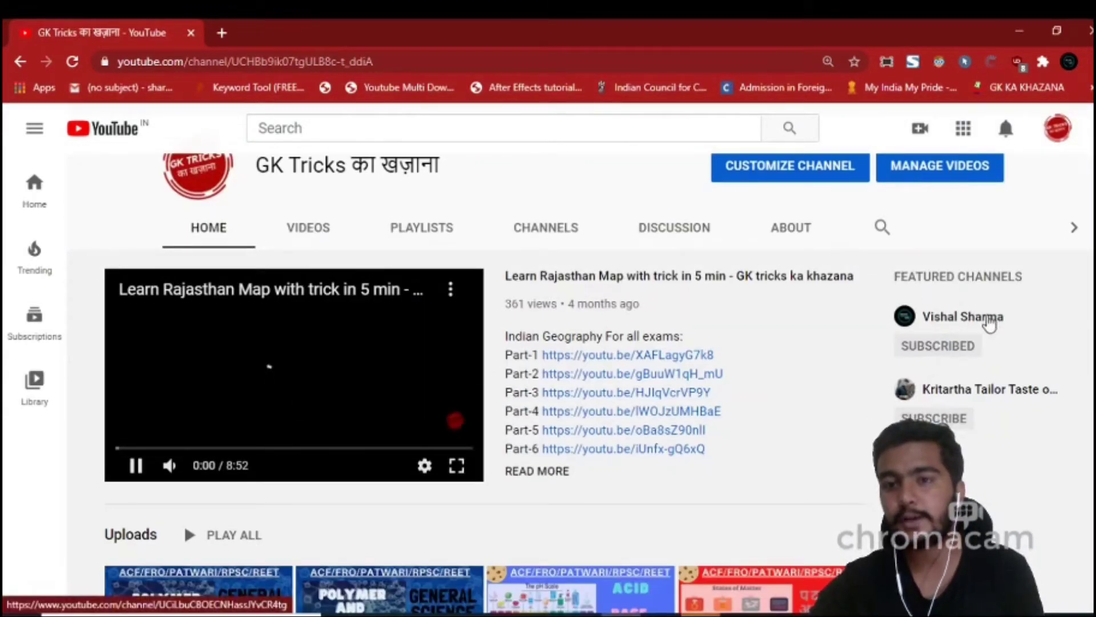
{"action": "left_click", "coordinate": [136, 465]}
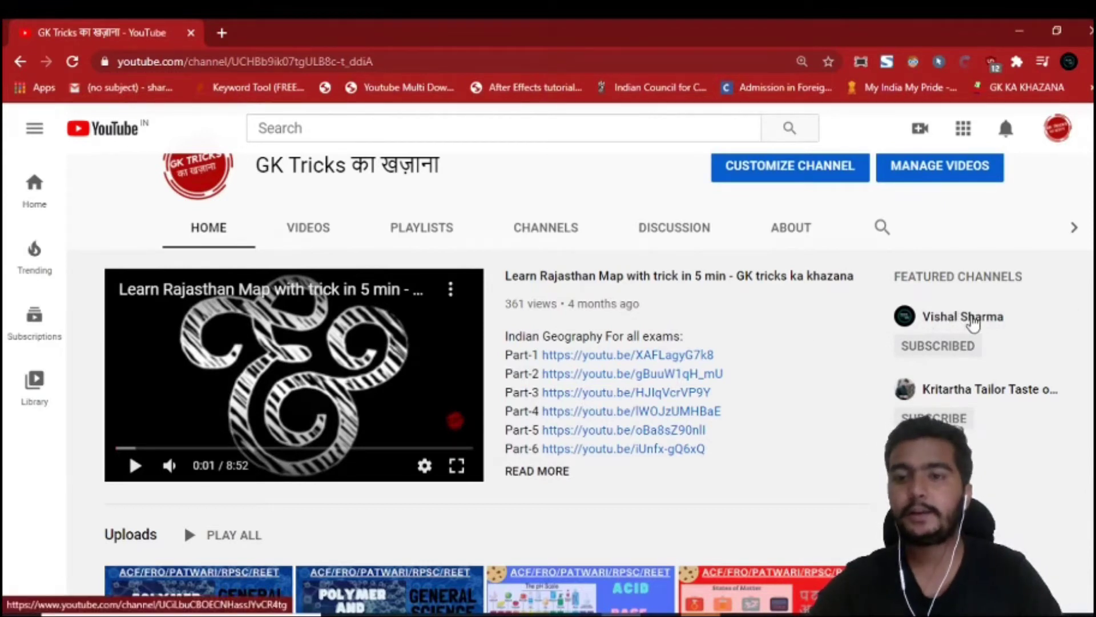
{"action": "left_click", "coordinate": [973, 321]}
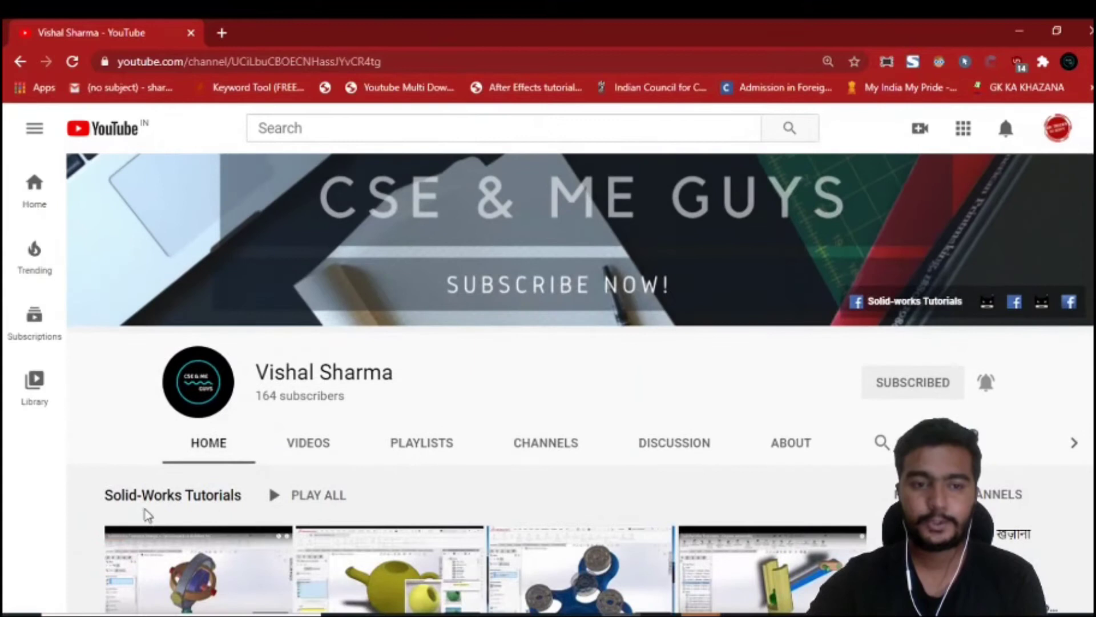
Advance the Solid-Works Tutorials row twice to reach the four-bar mechanism and toolbox videos
{"action": "scroll", "coordinate": [400, 503], "scroll_direction": "down", "scroll_amount": 2}
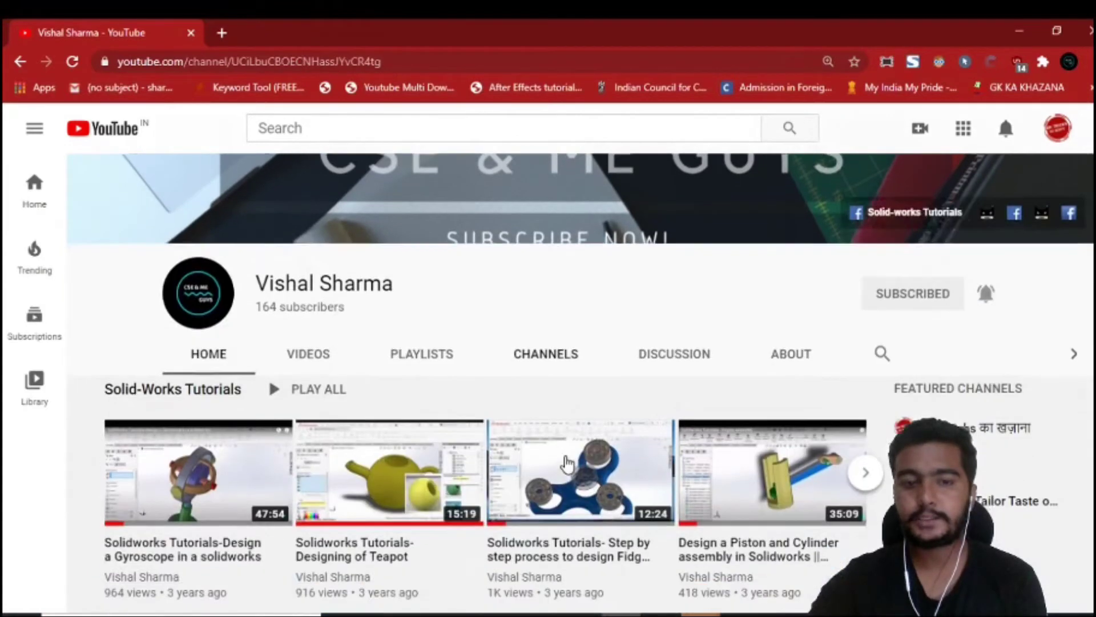
{"action": "scroll", "coordinate": [229, 514], "scroll_direction": "down", "scroll_amount": 2}
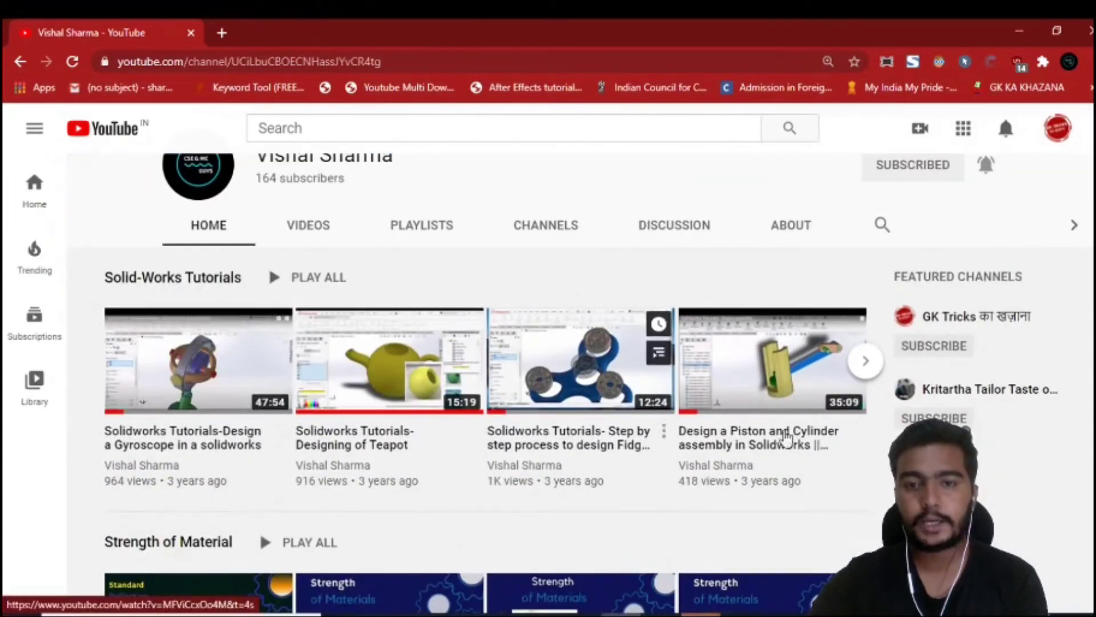
{"action": "mouse_move", "coordinate": [772, 471]}
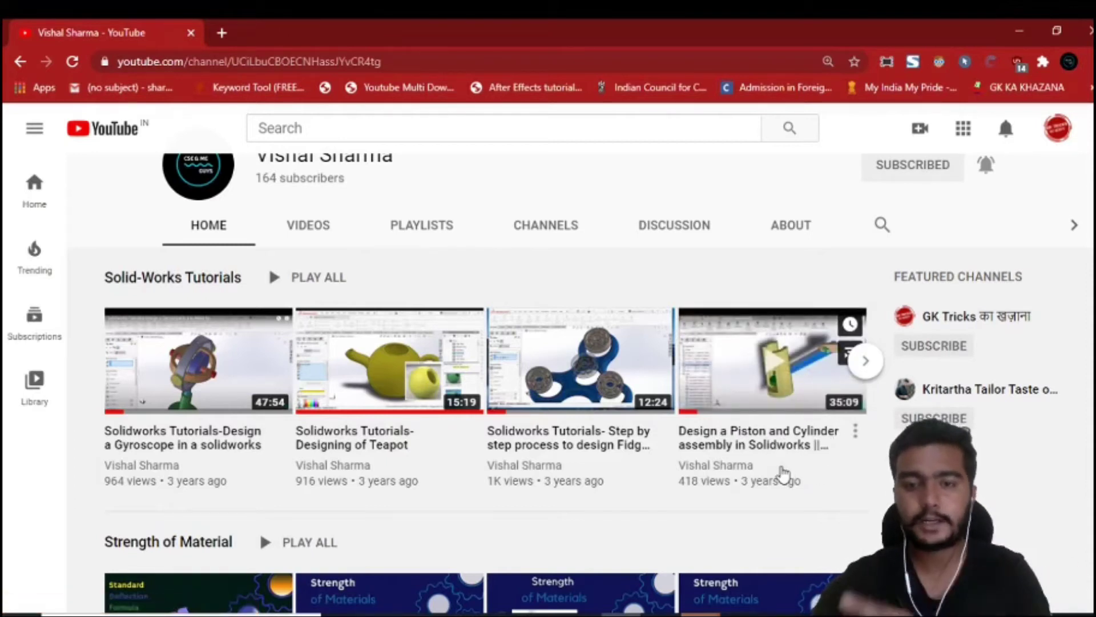
{"action": "left_click", "coordinate": [866, 361]}
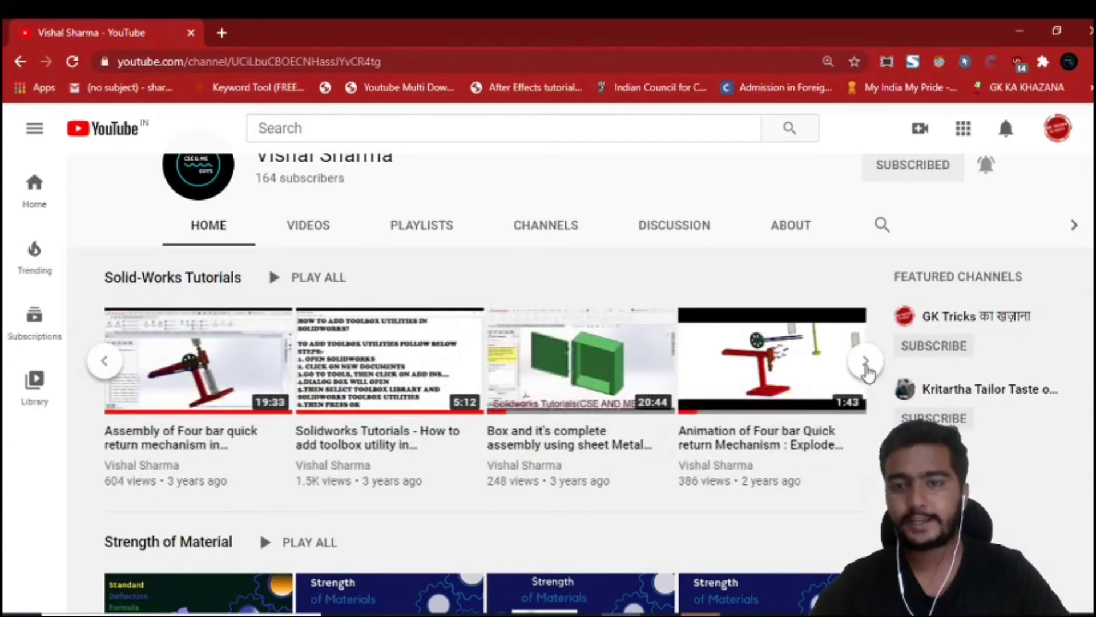
{"action": "left_click", "coordinate": [866, 361]}
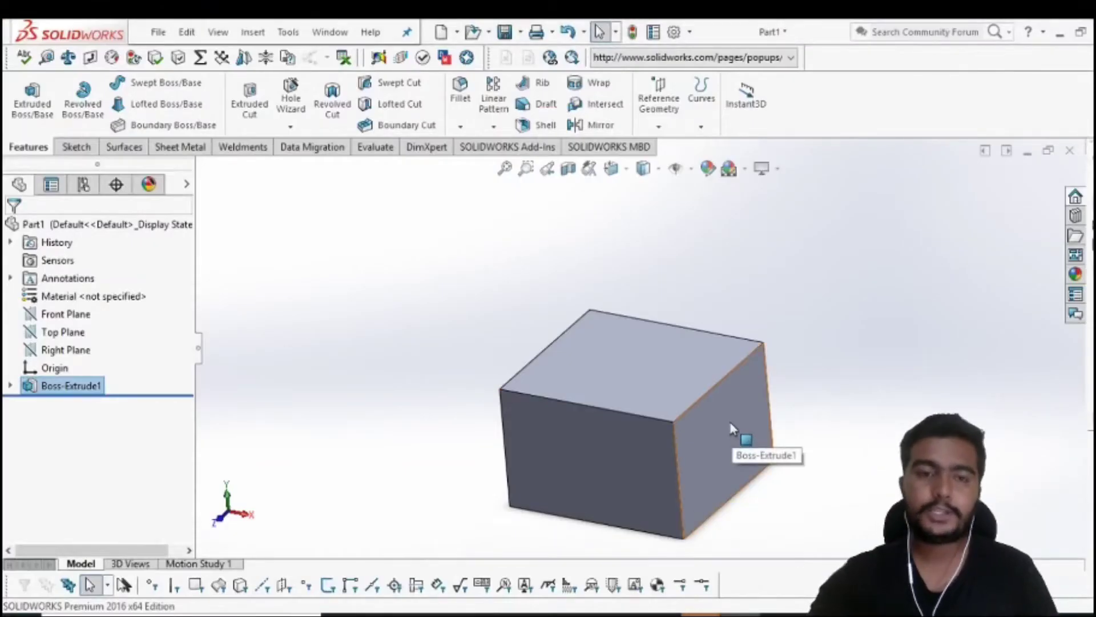
Remove the box's top face and shell it to 3 mm wall thickness as Shell1
{"action": "left_click", "coordinate": [657, 380]}
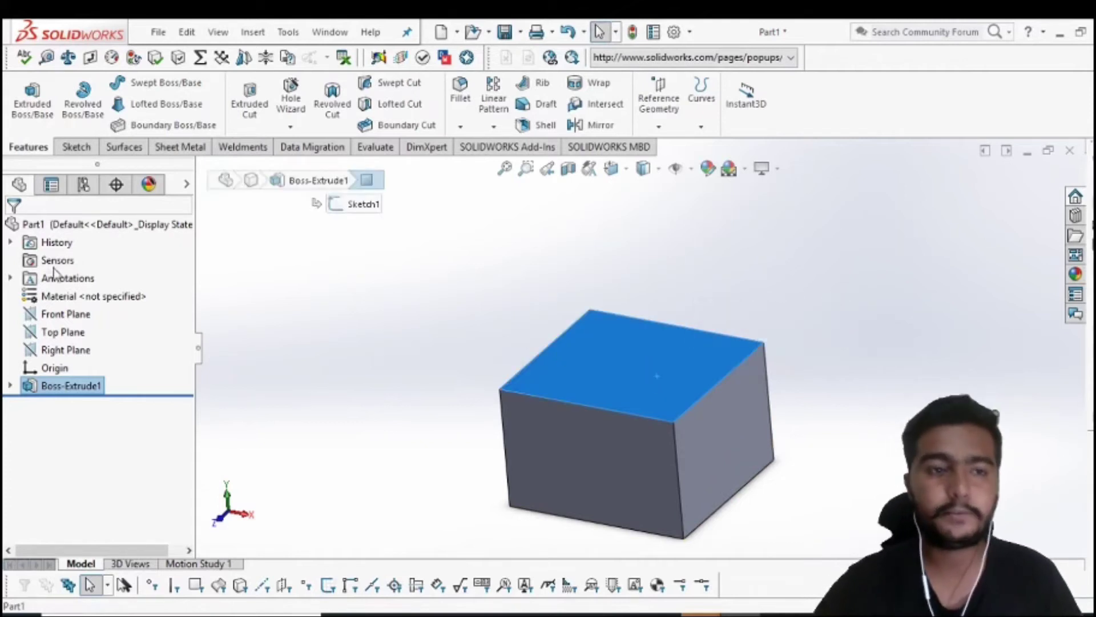
{"action": "left_click", "coordinate": [543, 126]}
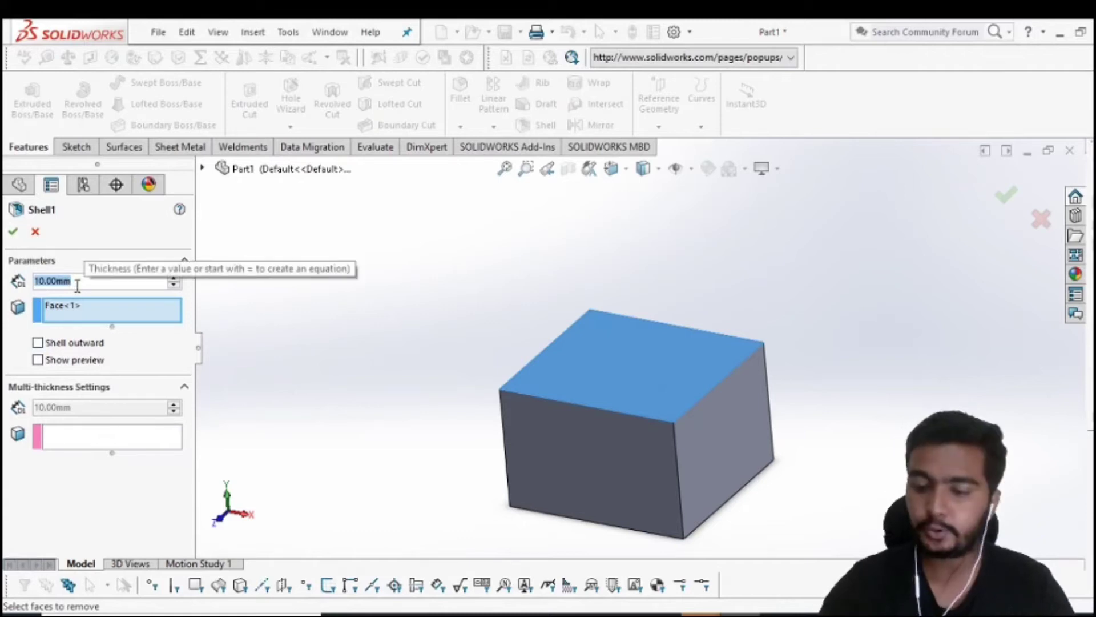
{"action": "type", "text": "3"}
{"action": "key", "text": "Return"}
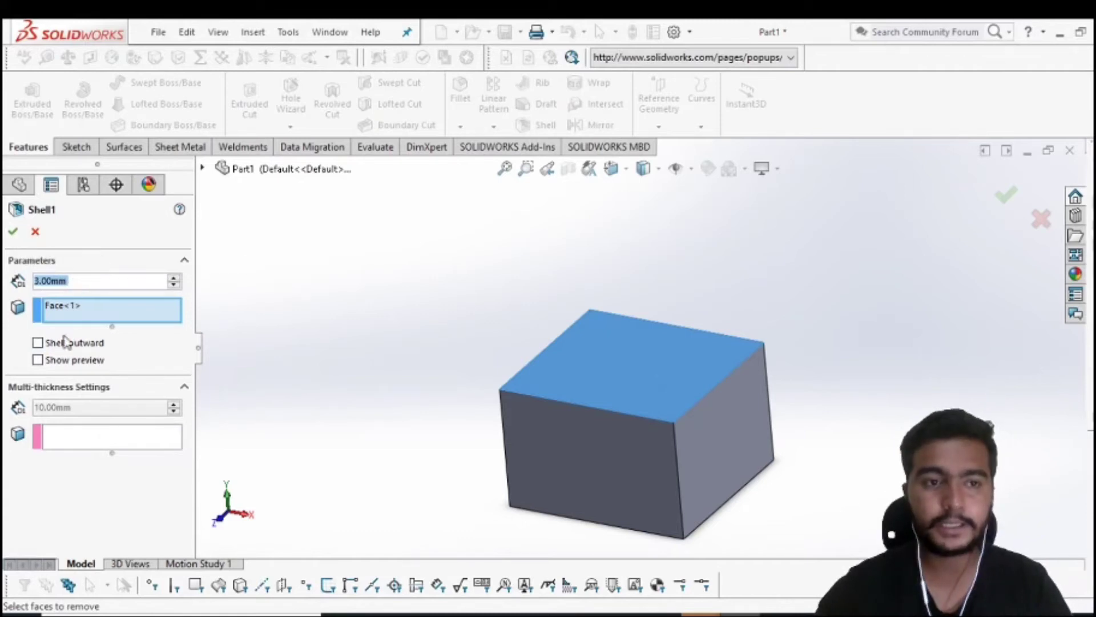
{"action": "left_click", "coordinate": [36, 360]}
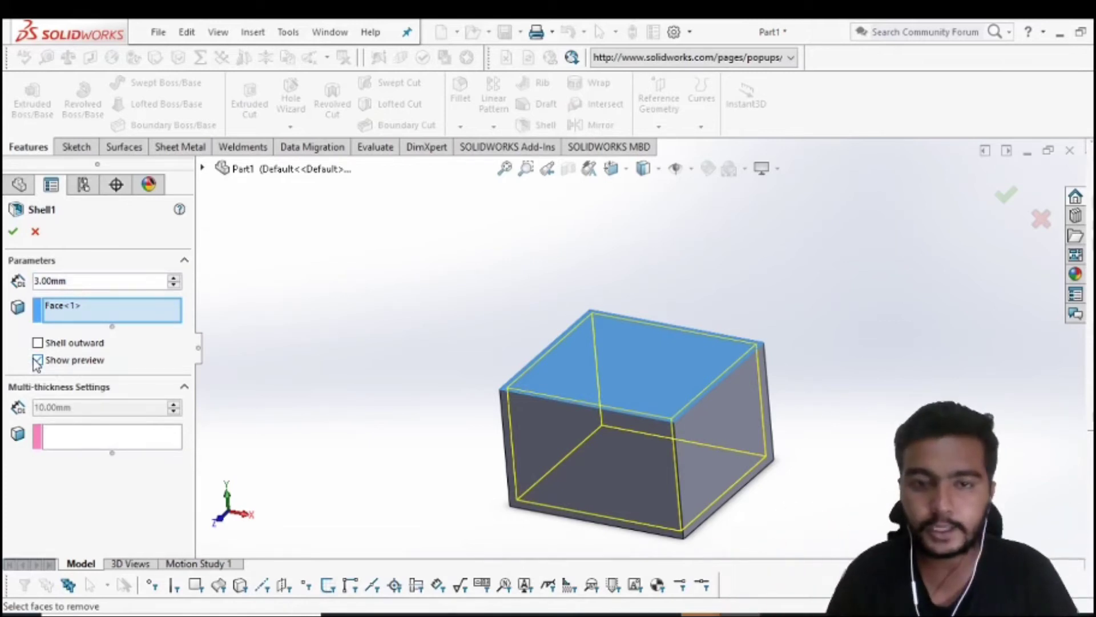
{"action": "left_click", "coordinate": [13, 231]}
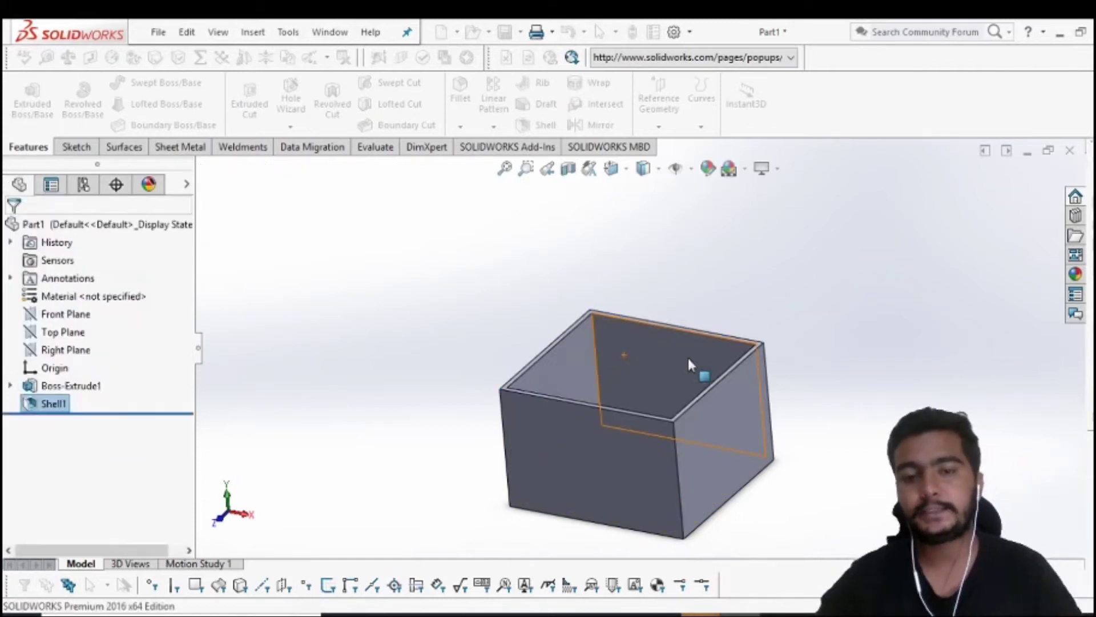
{"action": "mouse_move", "coordinate": [689, 366]}
{"action": "middle_mouse_down"}
{"action": "mouse_move", "coordinate": [861, 448]}
{"action": "mouse_move", "coordinate": [891, 522]}
{"action": "mouse_move", "coordinate": [735, 410]}
{"action": "middle_mouse_up"}
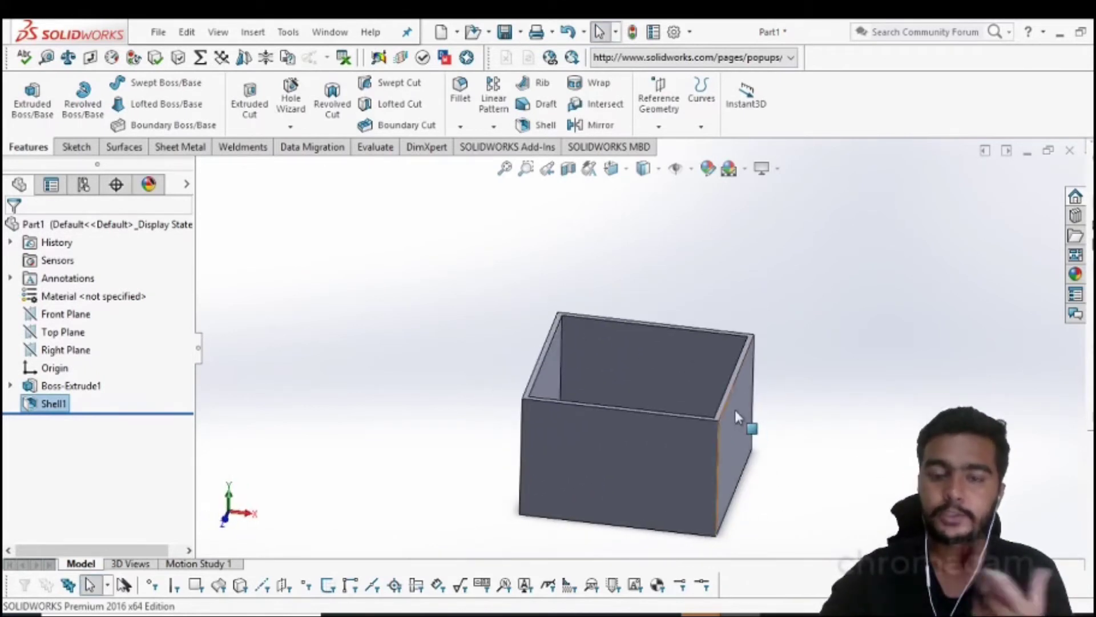
{"action": "scroll", "coordinate": [735, 409], "scroll_direction": "down", "scroll_amount": 2}
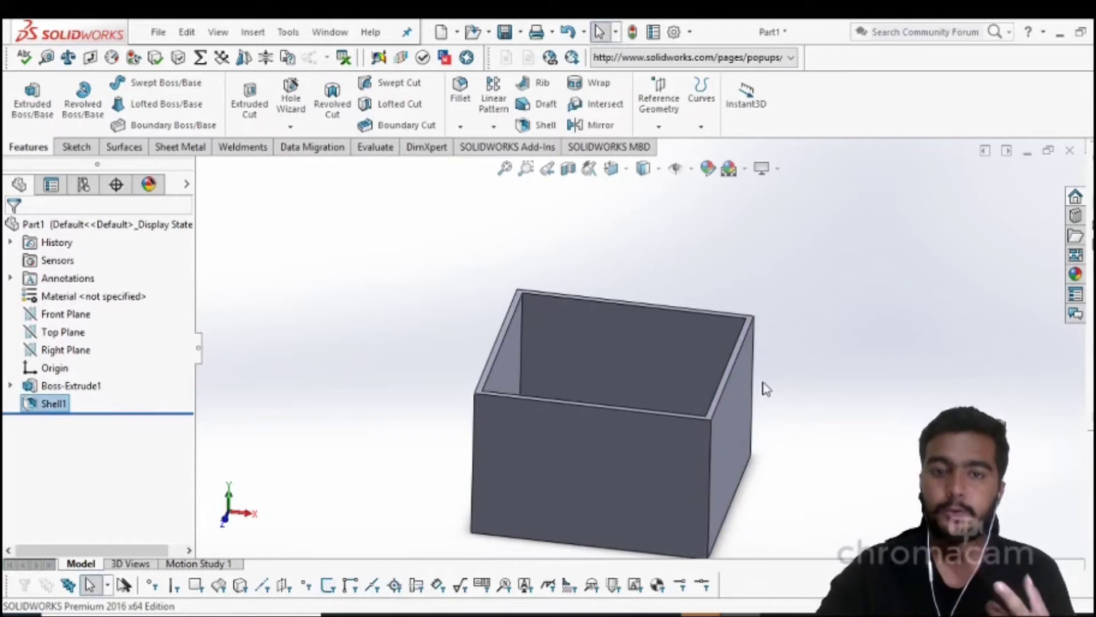
{"action": "scroll", "coordinate": [745, 394], "scroll_direction": "up", "scroll_amount": 1}
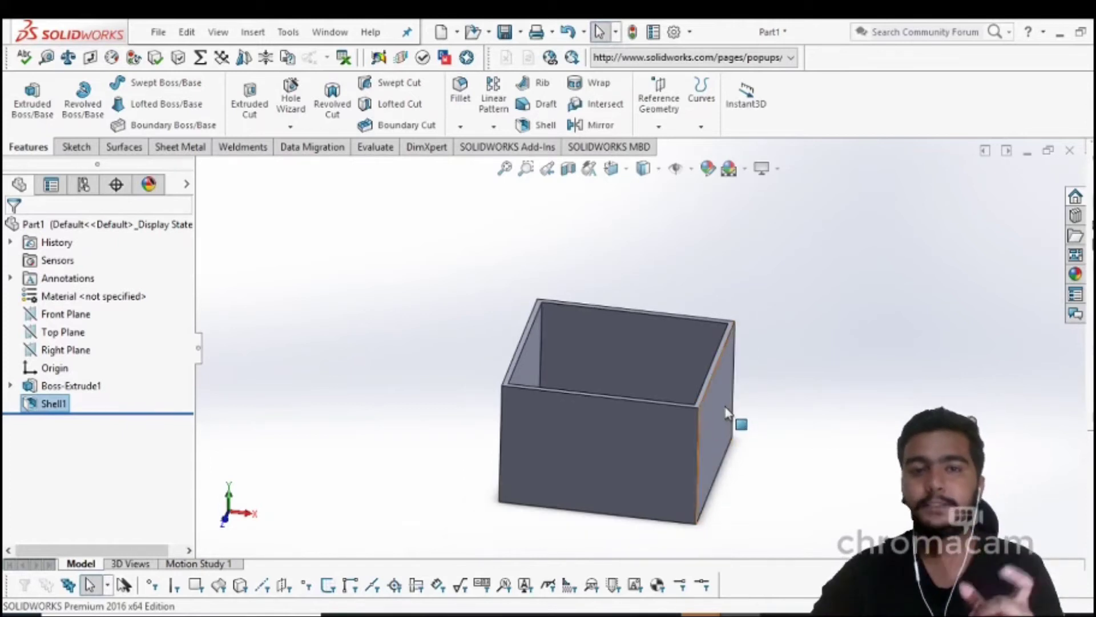
{"action": "scroll", "coordinate": [727, 411], "scroll_direction": "up", "scroll_amount": 2}
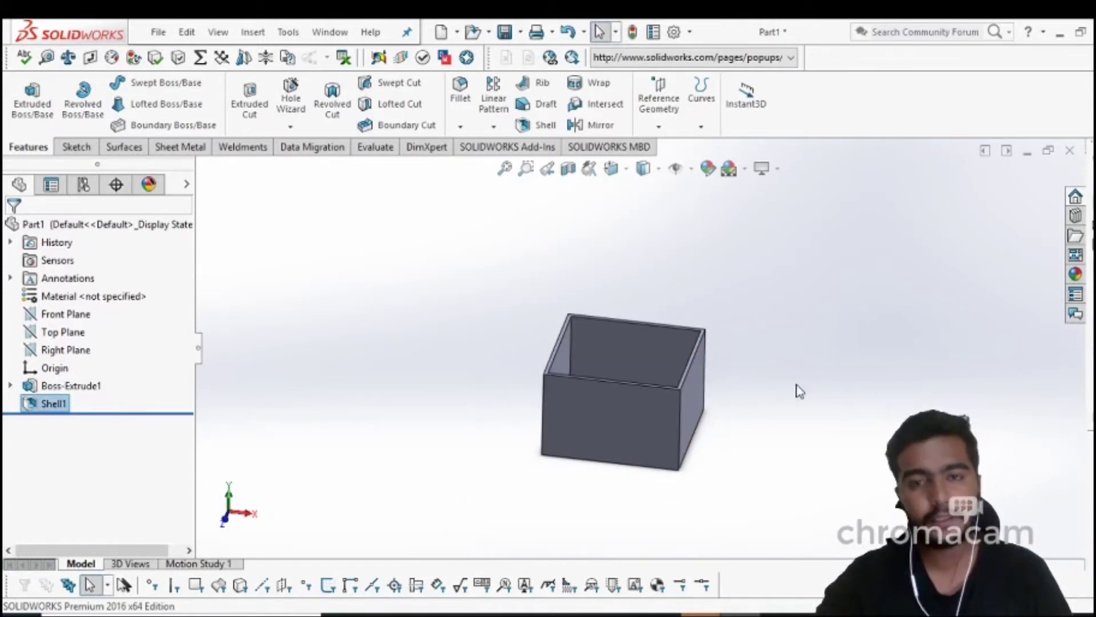
{"action": "scroll", "coordinate": [798, 387], "scroll_direction": "up", "scroll_amount": 2}
{"action": "scroll", "coordinate": [788, 387], "scroll_direction": "down", "scroll_amount": 1}
{"action": "scroll", "coordinate": [658, 382], "scroll_direction": "down", "scroll_amount": 1}
{"action": "scroll", "coordinate": [657, 388], "scroll_direction": "down", "scroll_amount": 1}
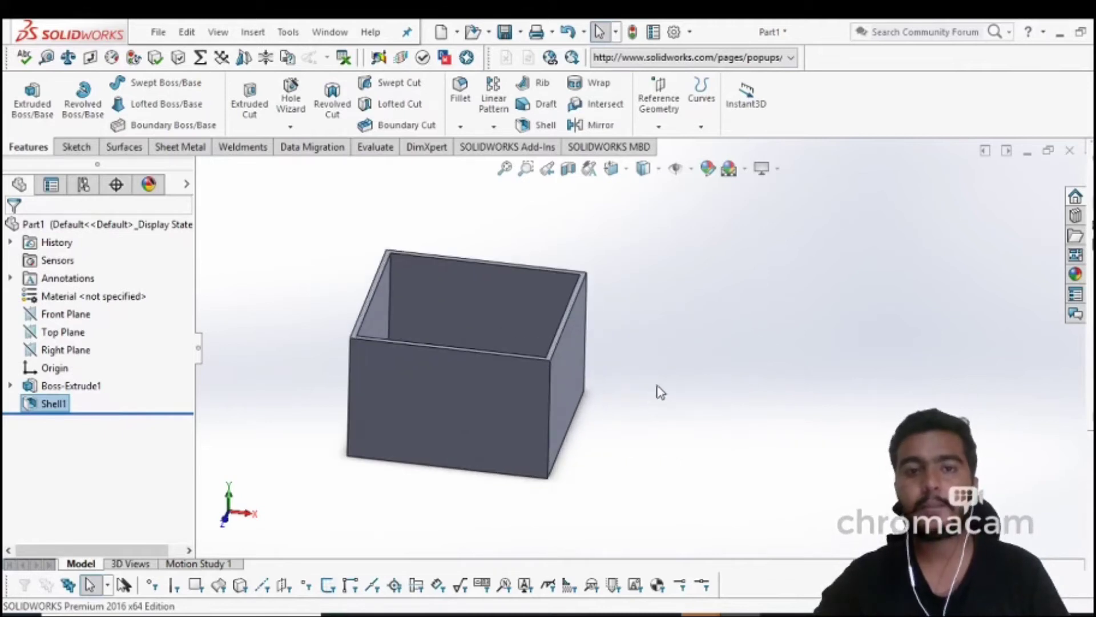
{"action": "scroll", "coordinate": [742, 366], "scroll_direction": "down", "scroll_amount": 1}
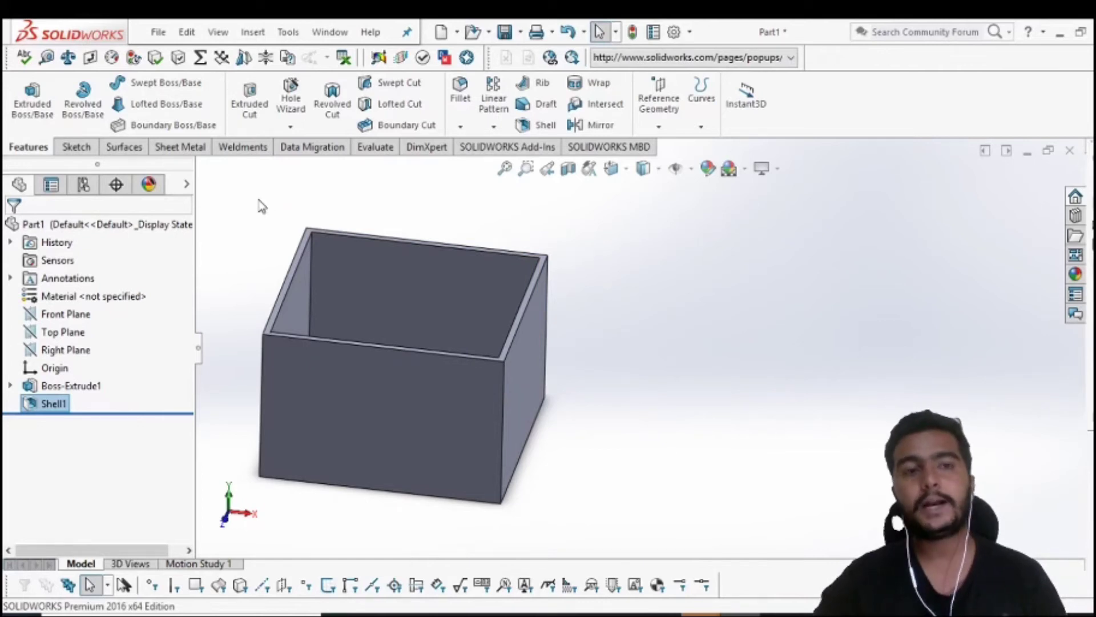
Start a Top Plane sketch and draw a vertical centreline to the right of the block
{"action": "left_click", "coordinate": [74, 149]}
{"action": "left_click", "coordinate": [124, 85]}
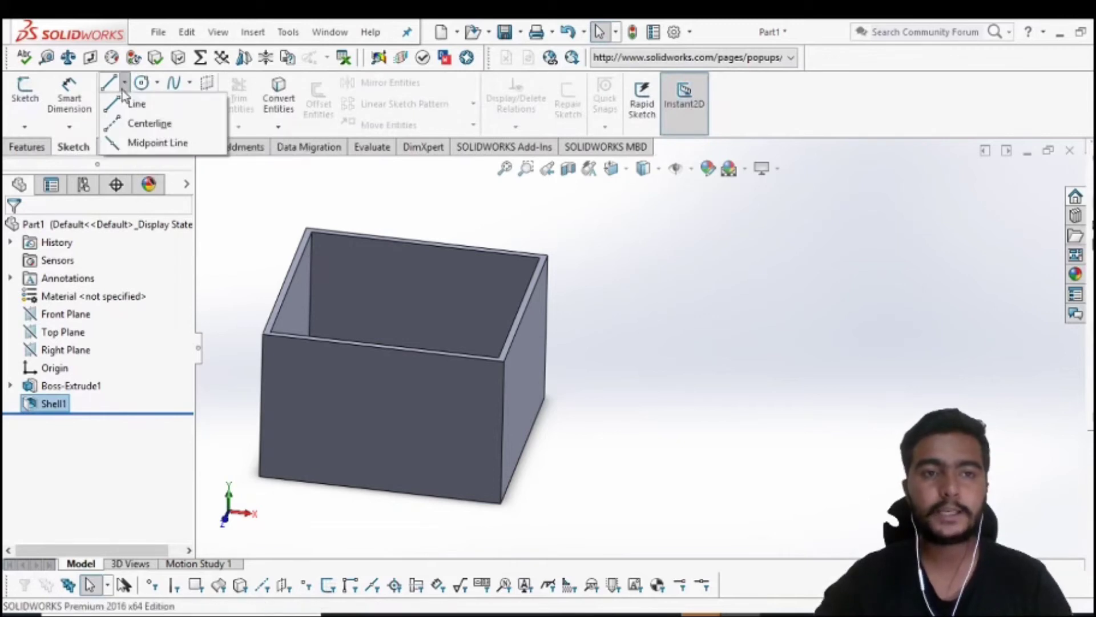
{"action": "left_click", "coordinate": [147, 123]}
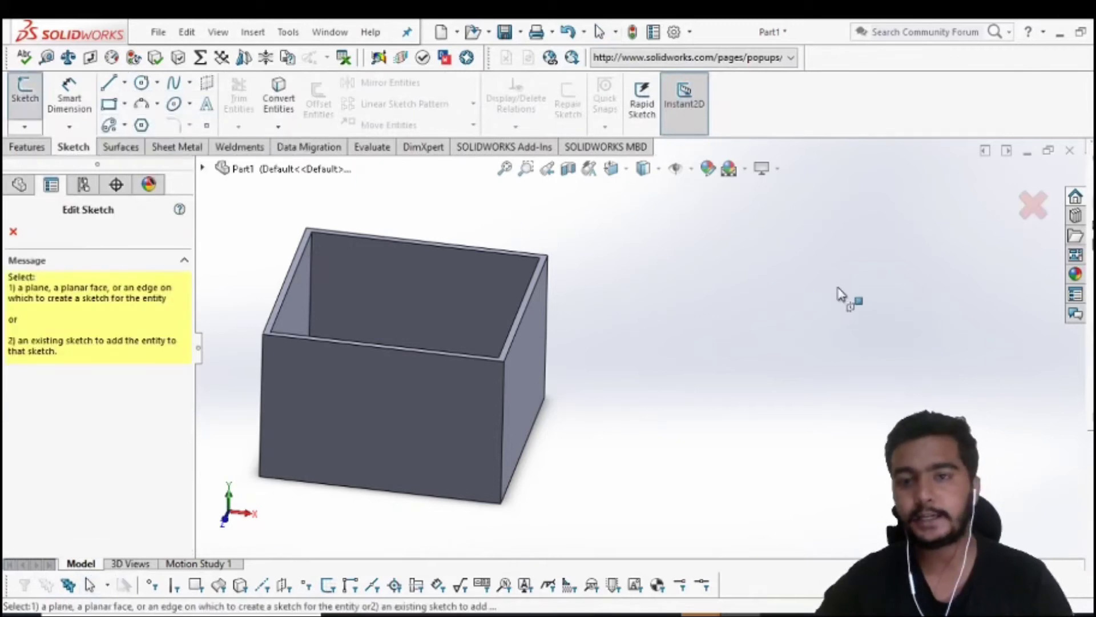
{"action": "left_click", "coordinate": [204, 169]}
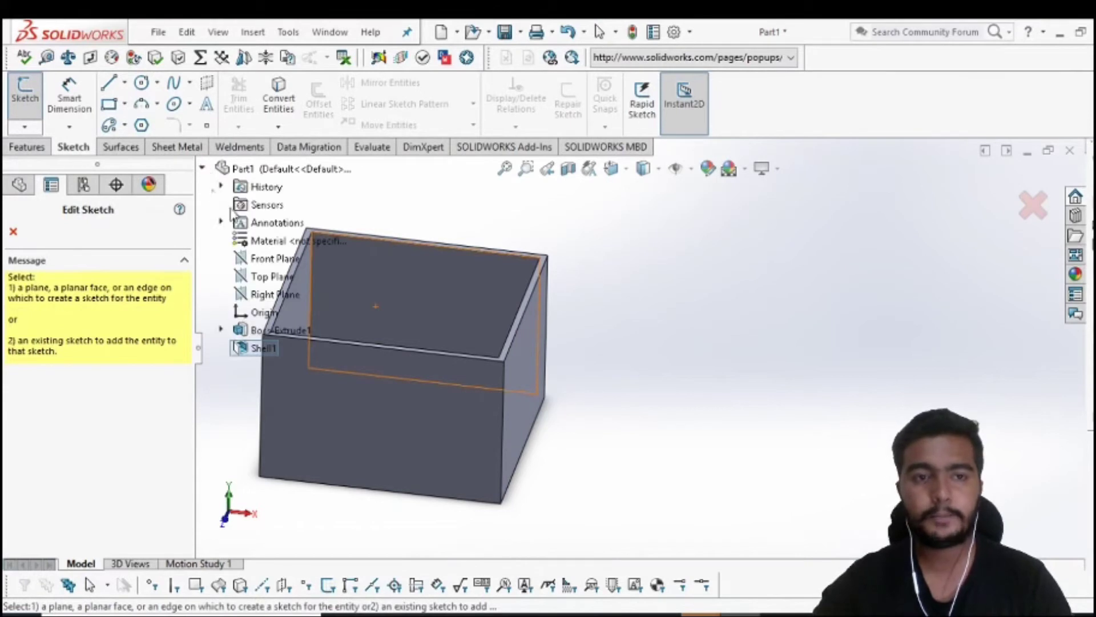
{"action": "left_click", "coordinate": [263, 280]}
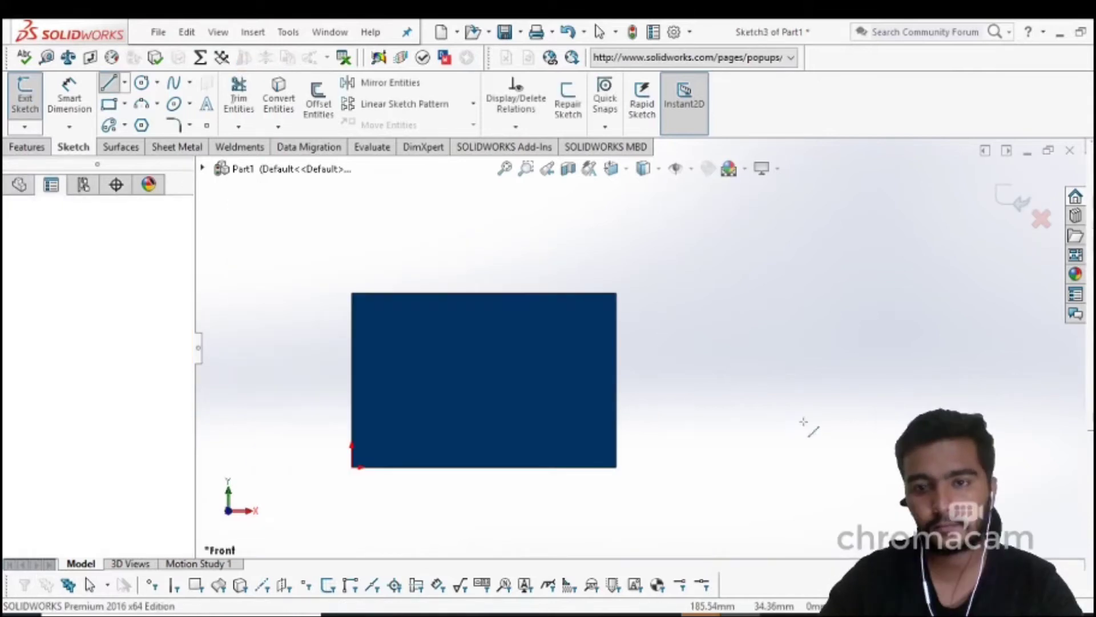
{"action": "left_click", "coordinate": [802, 381]}
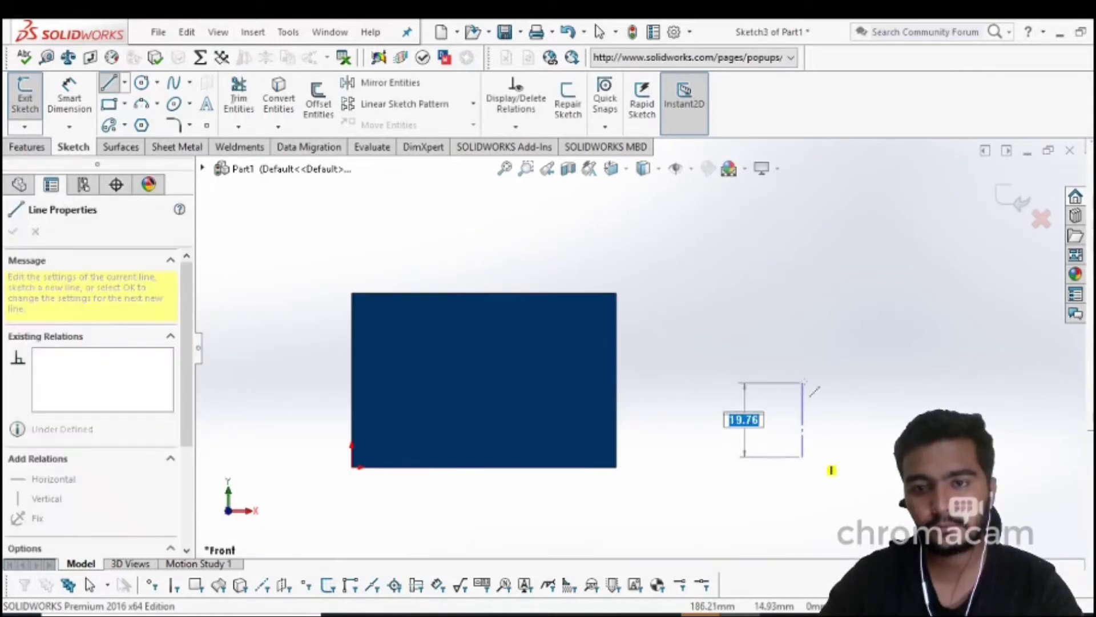
{"action": "middle_click_drag", "start_coordinate": [812, 224], "coordinate": [796, 226], "text": "ctrl"}
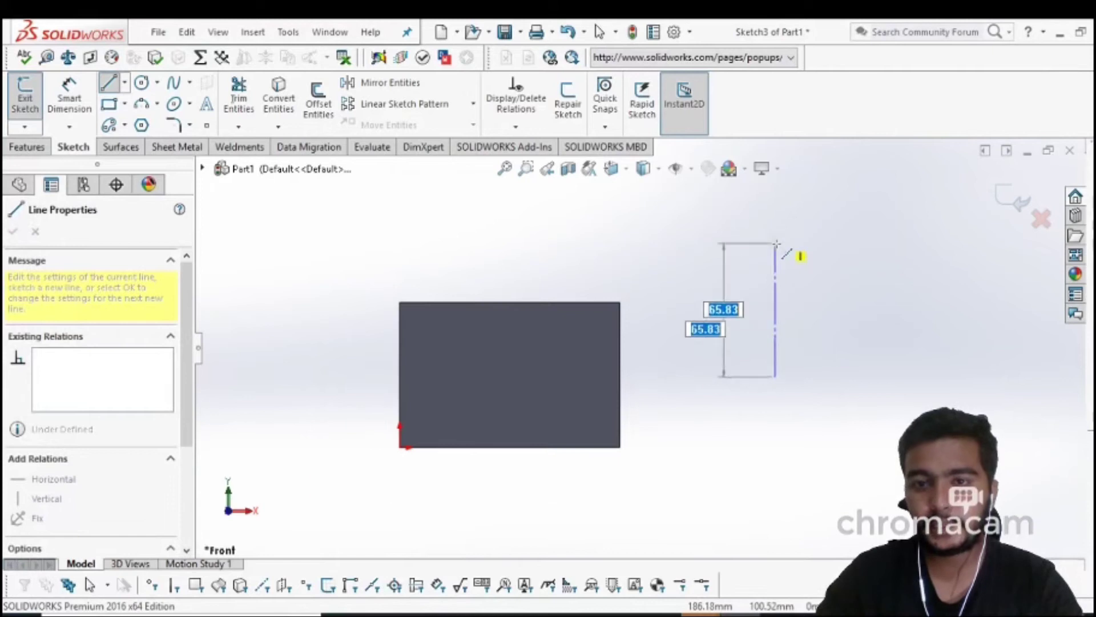
{"action": "scroll", "coordinate": [770, 237], "scroll_direction": "down", "scroll_amount": 1}
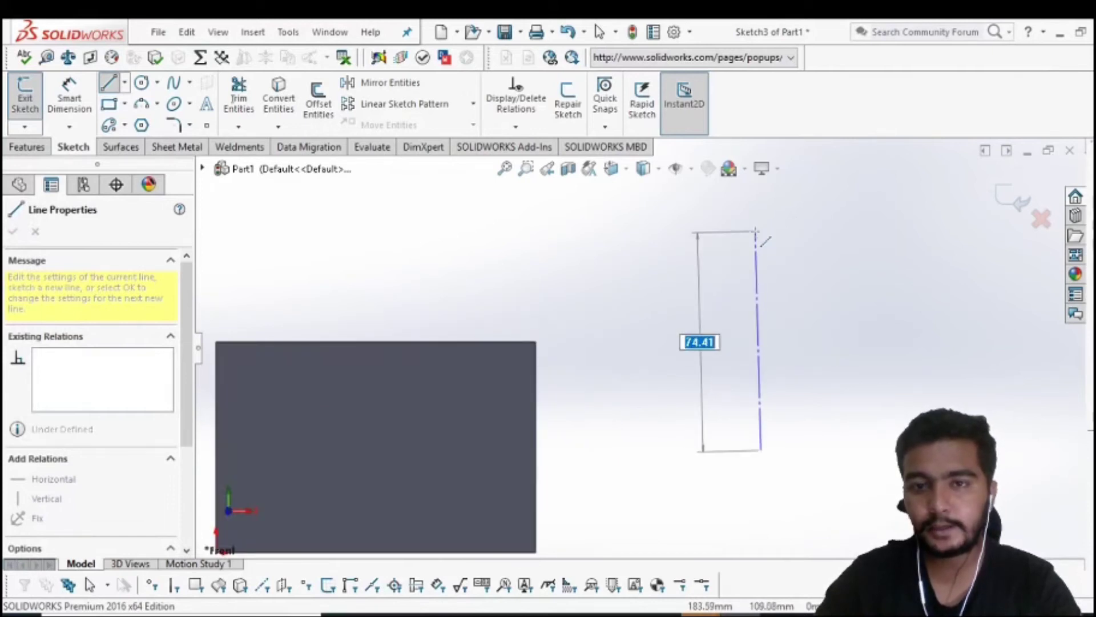
{"action": "left_click", "coordinate": [756, 231]}
{"action": "key", "text": "Escape"}
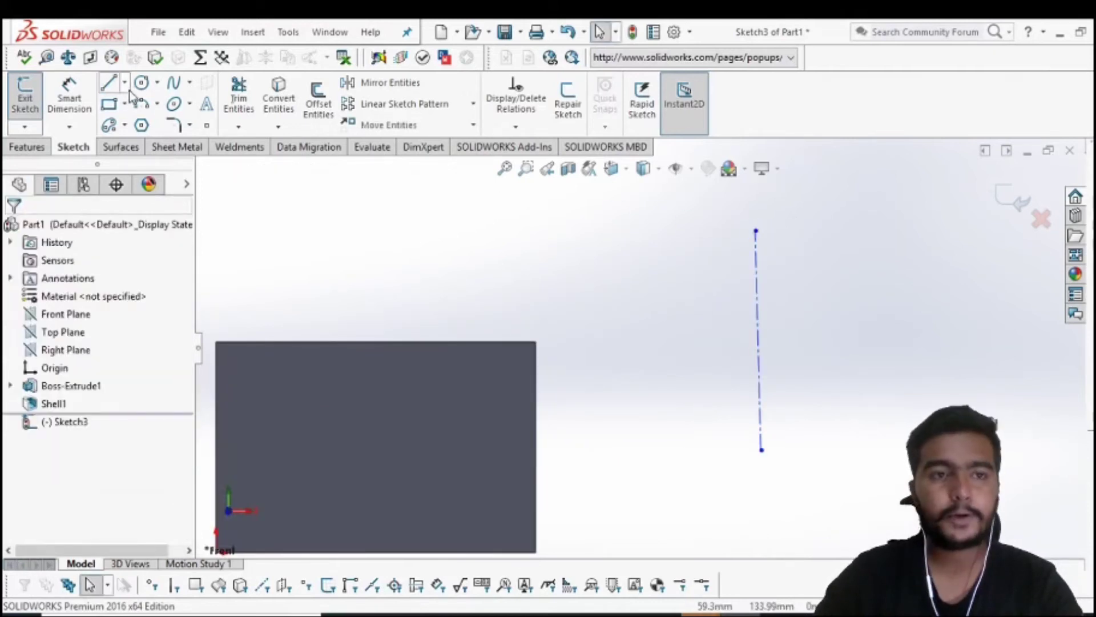
Draw a short horizontal top line from the centreline's top end
{"action": "key", "text": "l"}
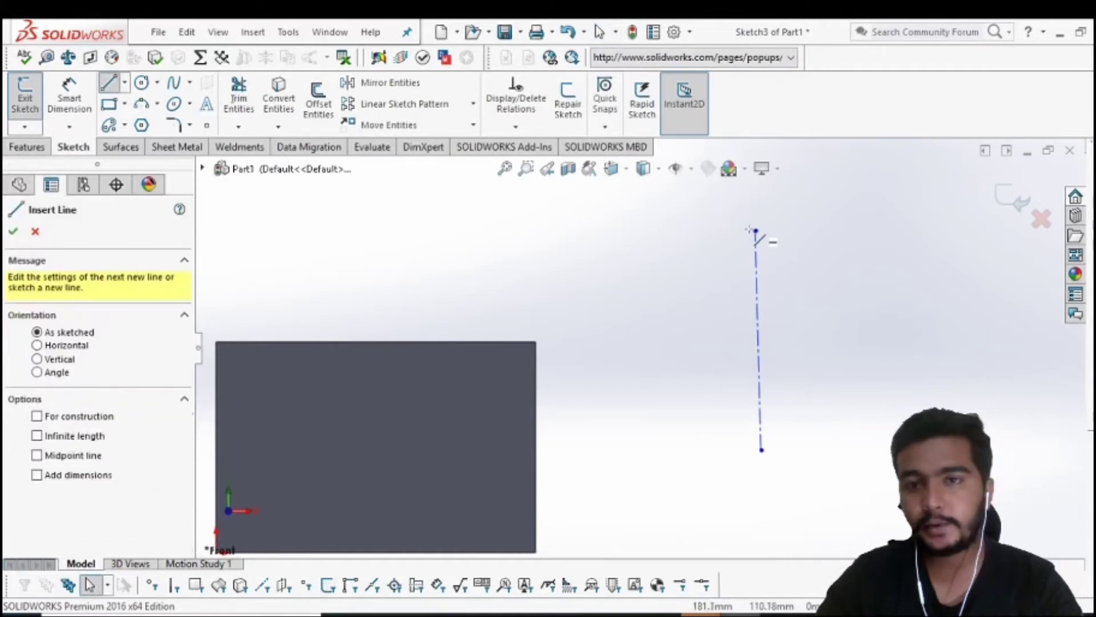
{"action": "left_click", "coordinate": [756, 231]}
{"action": "left_click", "coordinate": [791, 231]}
{"action": "key", "text": "Escape"}
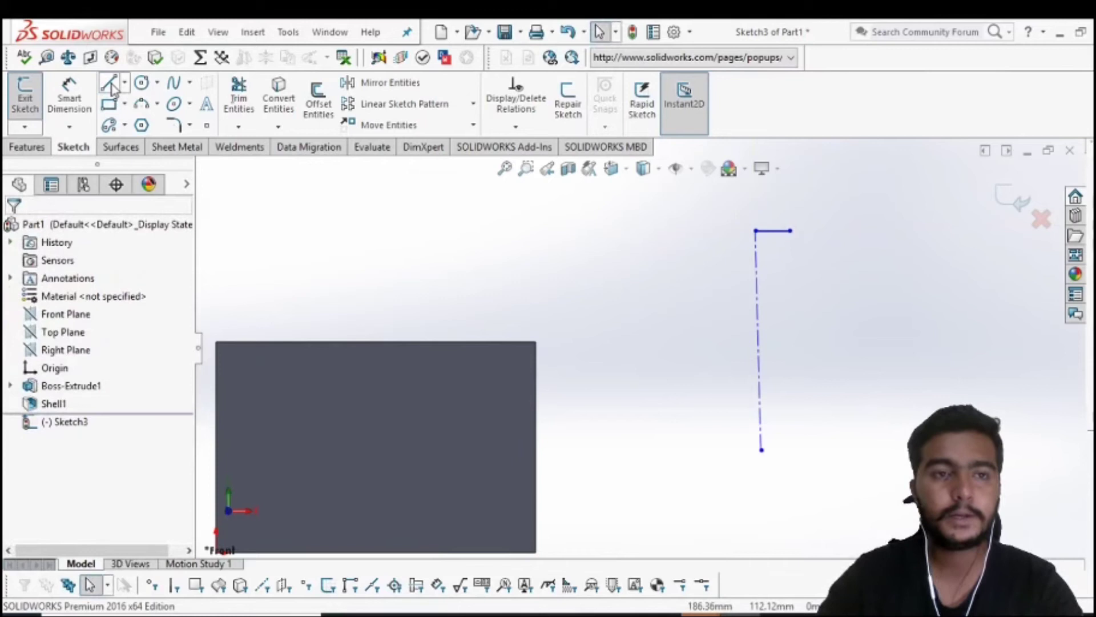
Draw a curving spline from the top line's end down to the vase's base
{"action": "left_click", "coordinate": [175, 84]}
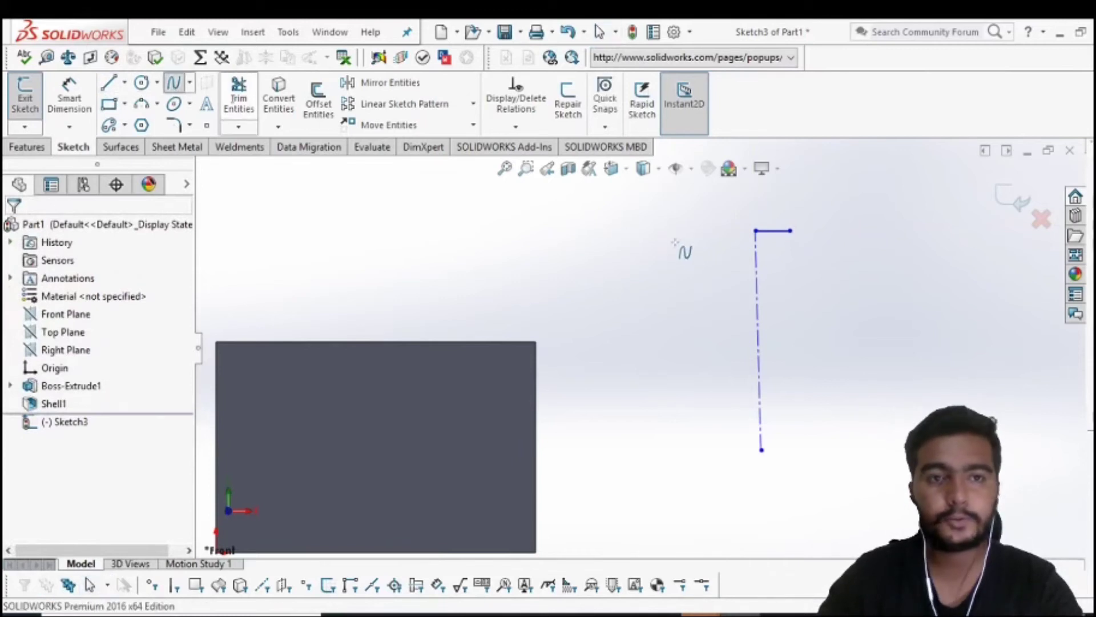
{"action": "left_click", "coordinate": [791, 239]}
{"action": "left_click", "coordinate": [783, 243]}
{"action": "left_click", "coordinate": [780, 258]}
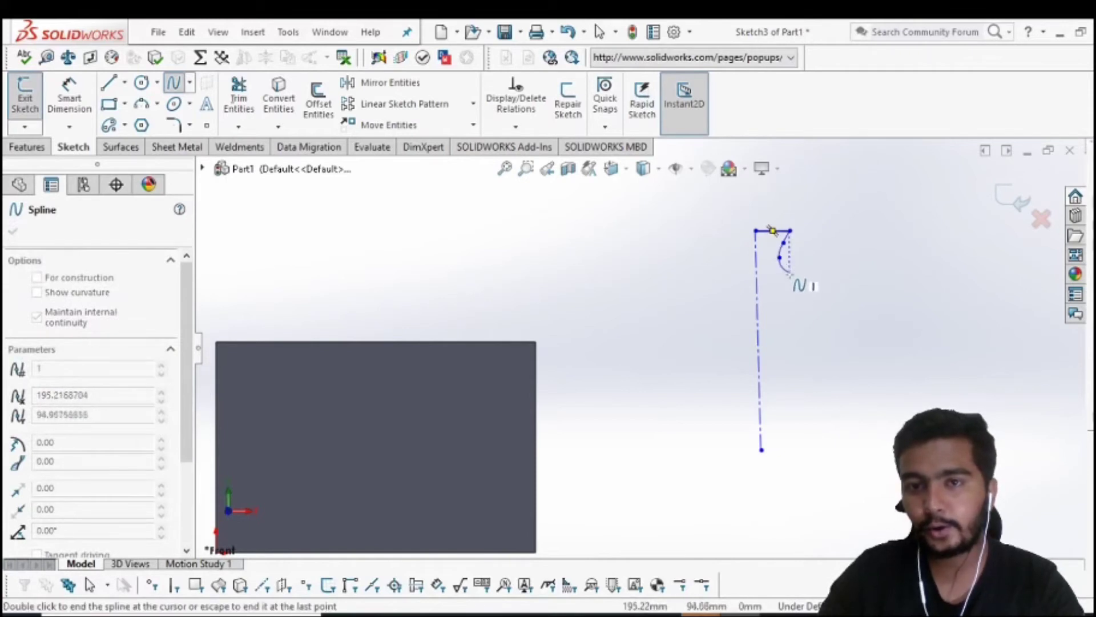
{"action": "left_click", "coordinate": [790, 279]}
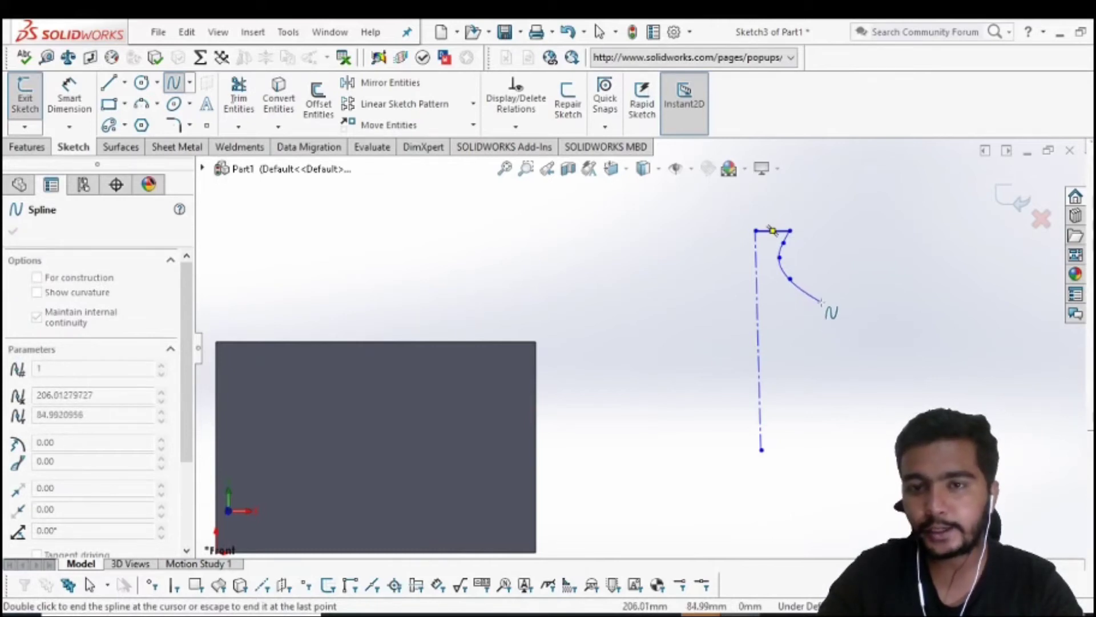
{"action": "left_click", "coordinate": [818, 309]}
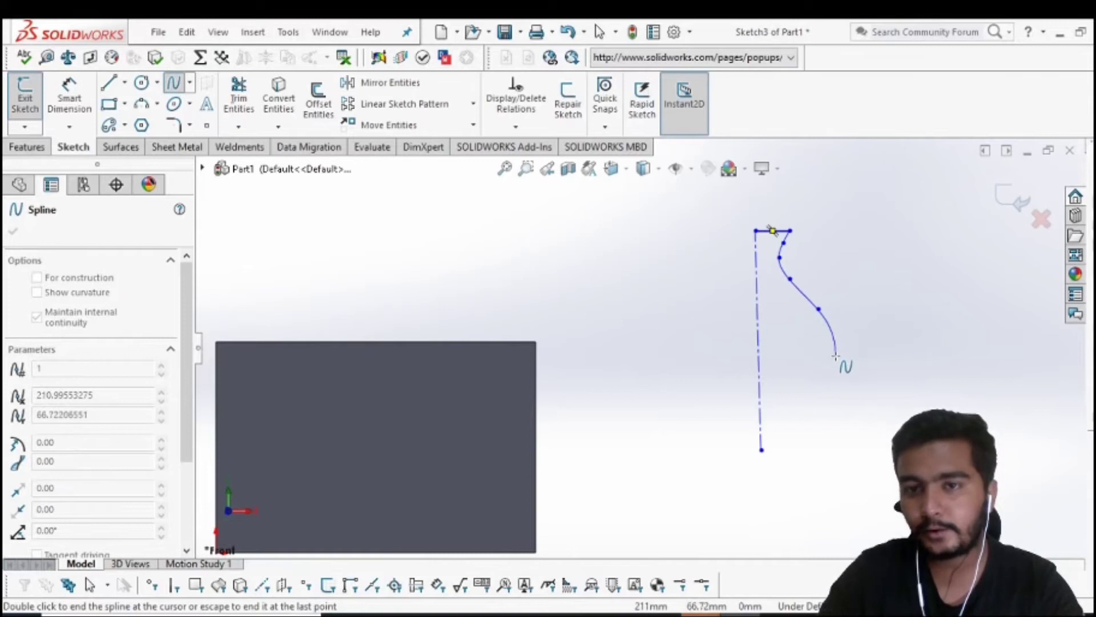
{"action": "left_click", "coordinate": [841, 407]}
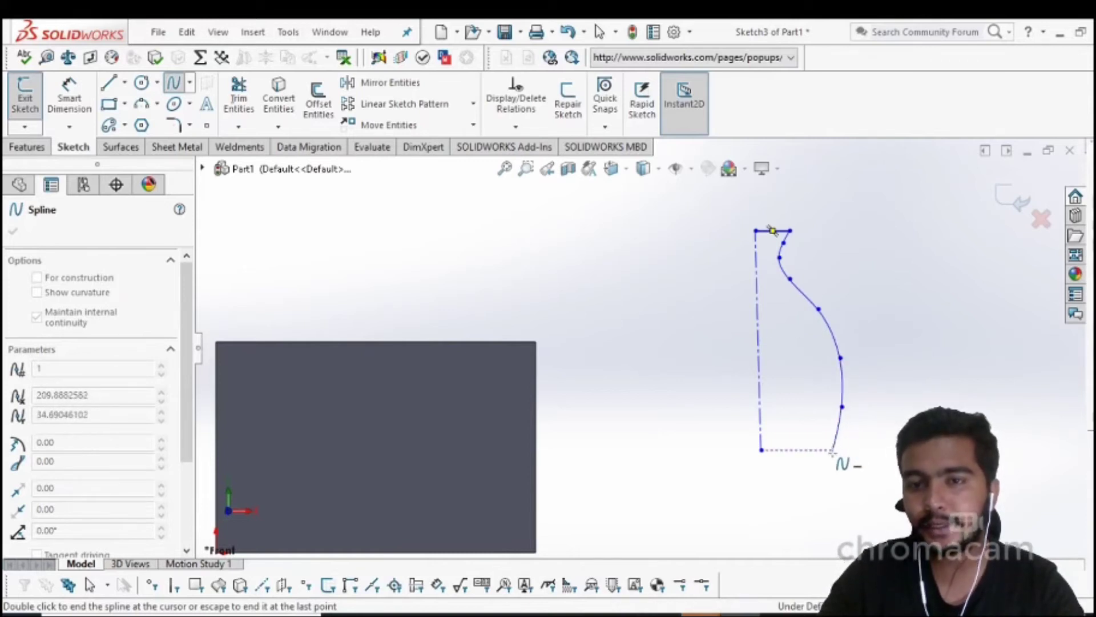
{"action": "double_click", "coordinate": [832, 451]}
{"action": "key", "text": "Escape"}
Close the profile with a bottom line joining the axis to the spline end
{"action": "left_click", "coordinate": [108, 87]}
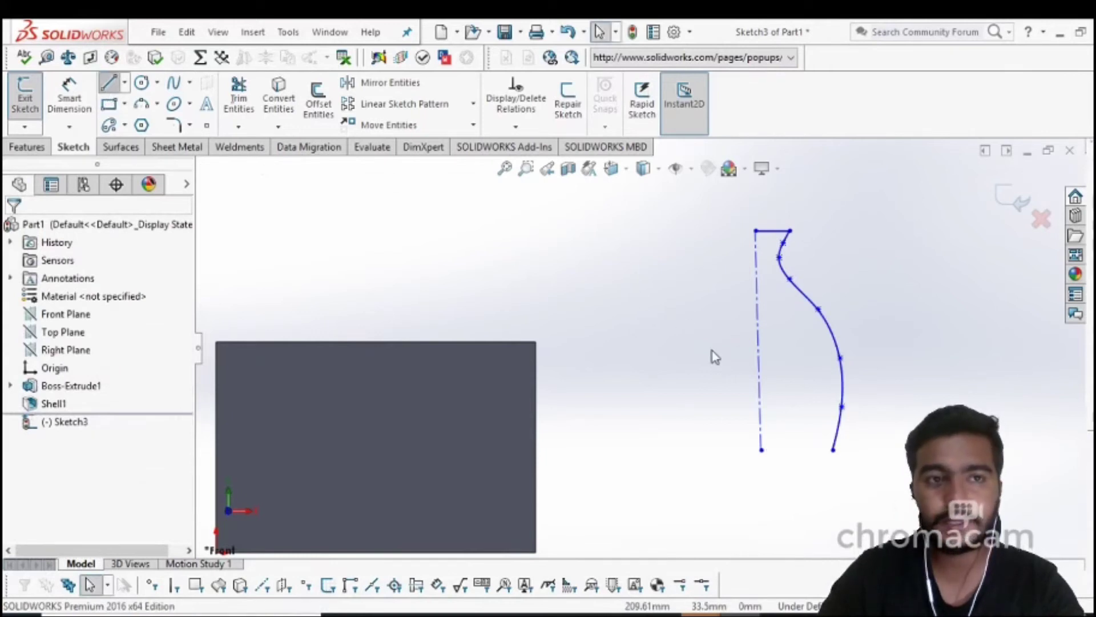
{"action": "left_click", "coordinate": [832, 449]}
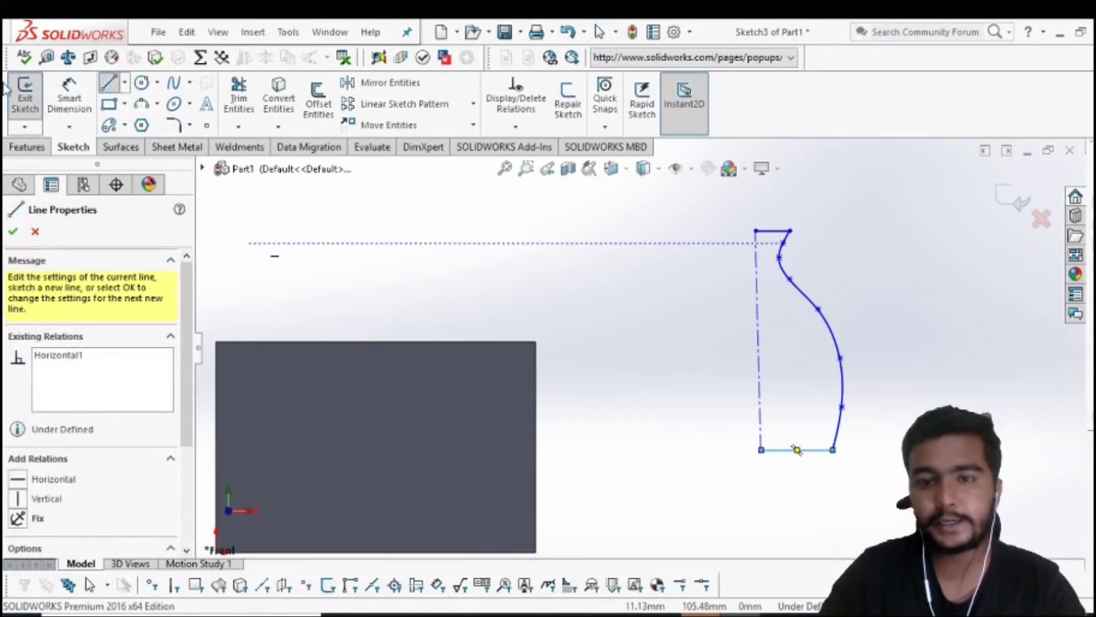
{"action": "left_click", "coordinate": [27, 147]}
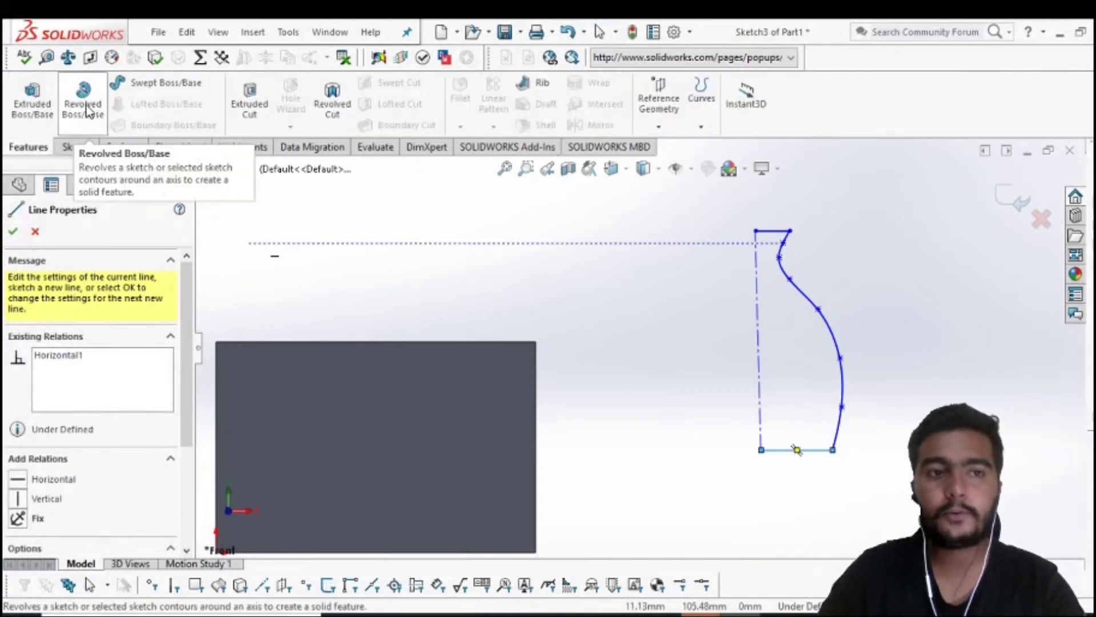
Revolve the vase profile 360° around the centreline, creating Revolve1
{"action": "left_click", "coordinate": [86, 109]}
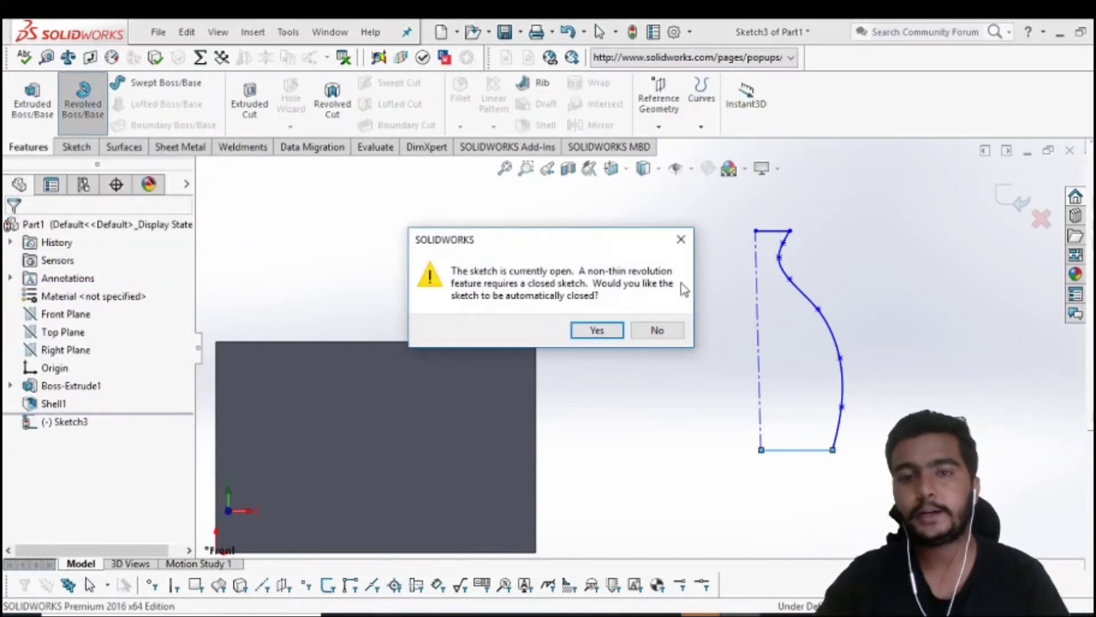
{"action": "left_click", "coordinate": [607, 334]}
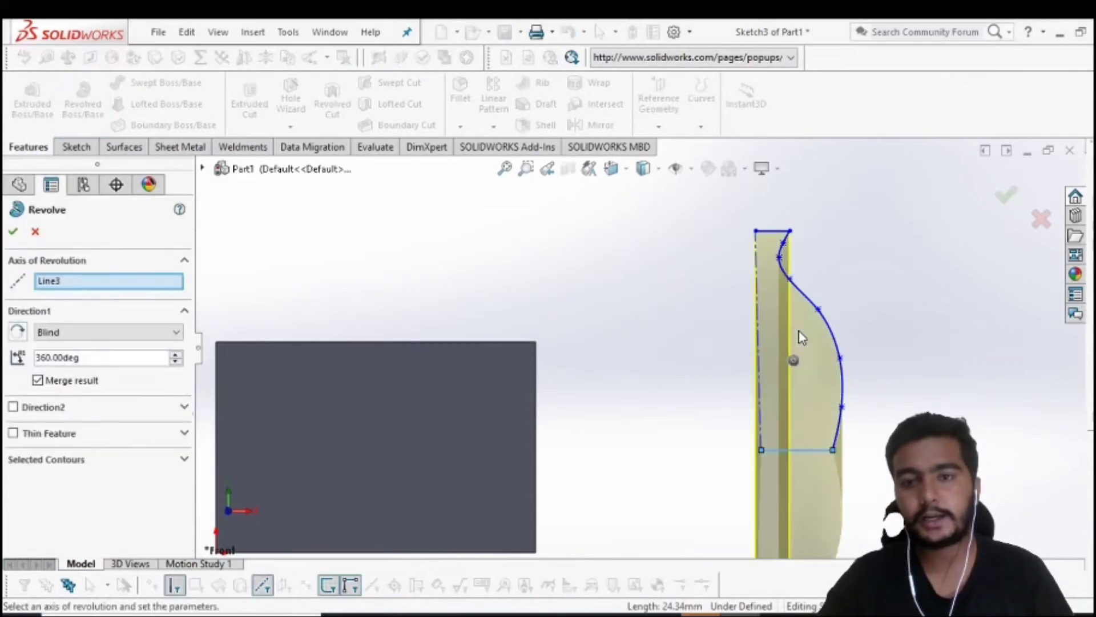
{"action": "mouse_move", "coordinate": [925, 385]}
{"action": "middle_mouse_down"}
{"action": "mouse_move", "coordinate": [894, 331]}
{"action": "mouse_move", "coordinate": [898, 367]}
{"action": "mouse_move", "coordinate": [933, 369]}
{"action": "middle_mouse_up"}
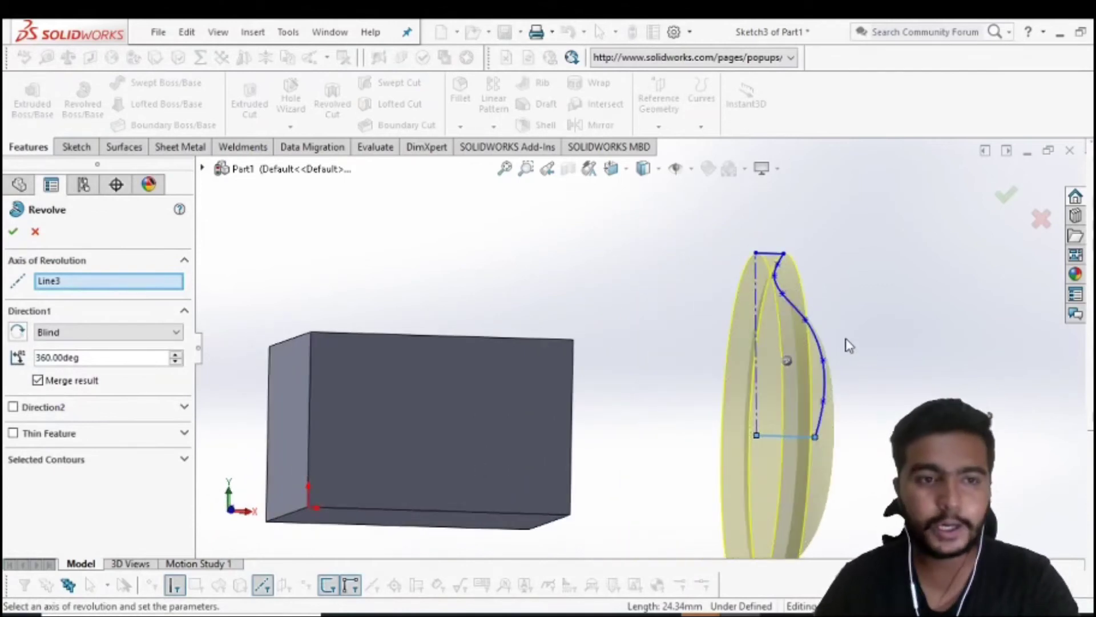
{"action": "key", "text": "Escape"}
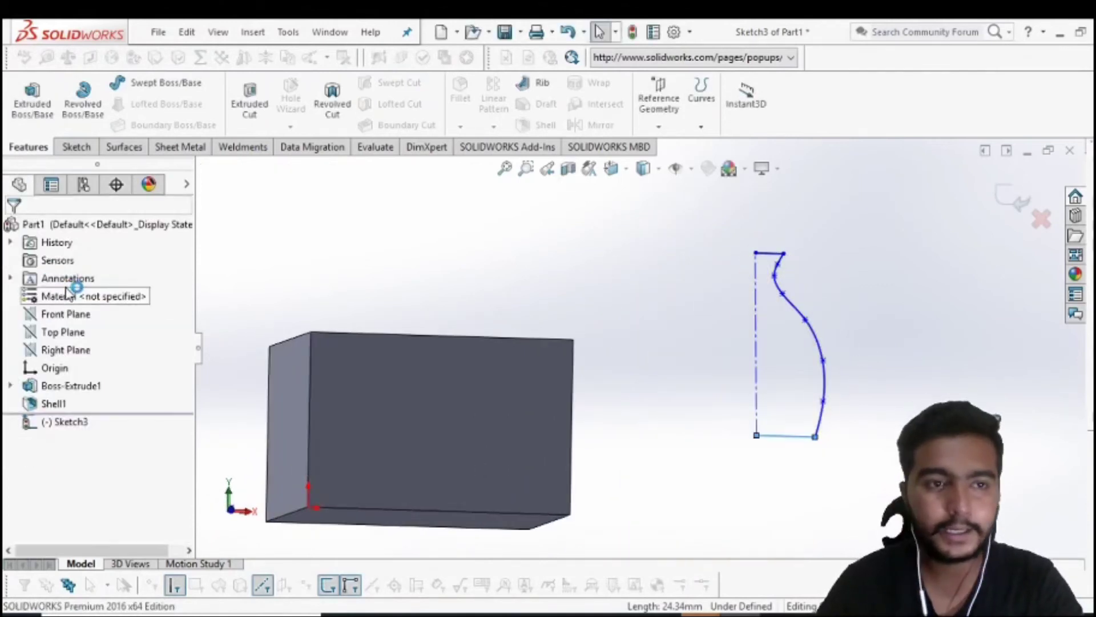
{"action": "left_click", "coordinate": [83, 103]}
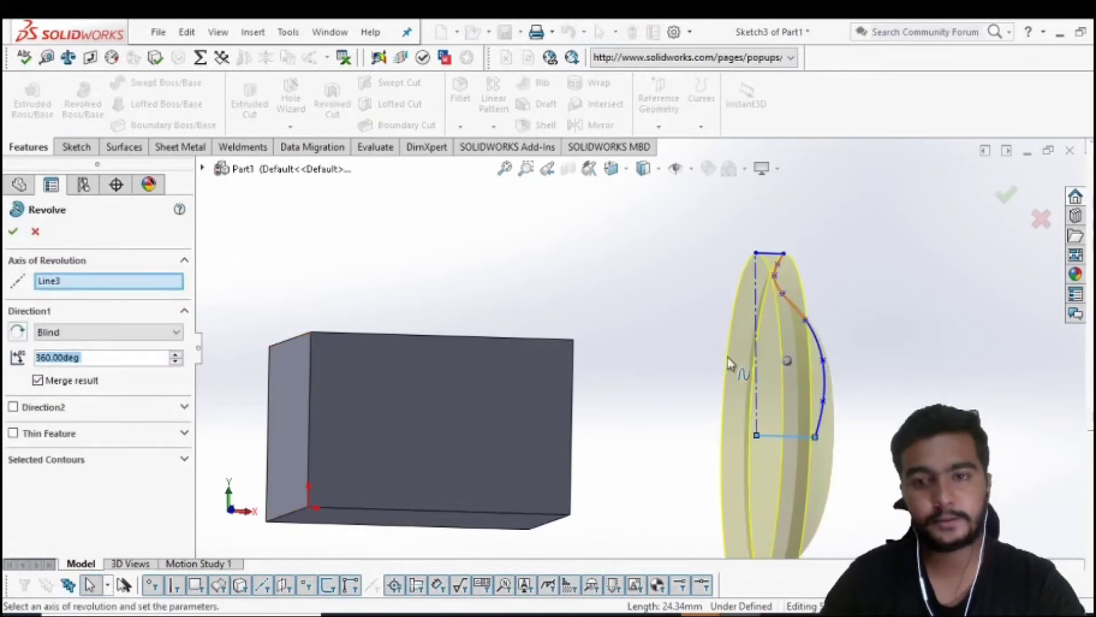
{"action": "left_click", "coordinate": [71, 283]}
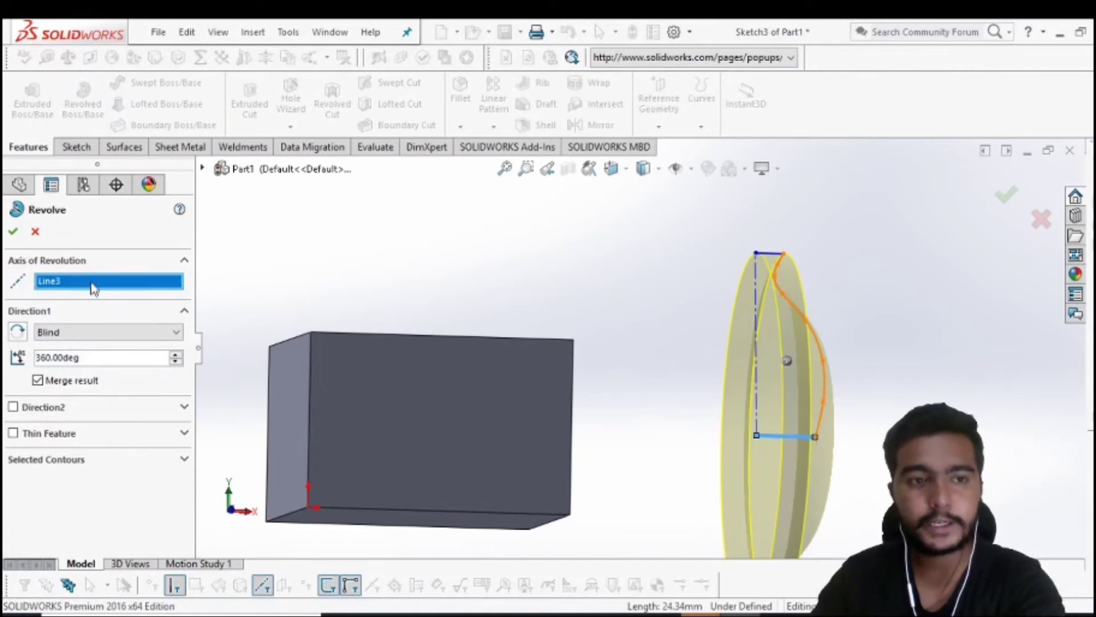
{"action": "right_click", "coordinate": [65, 281]}
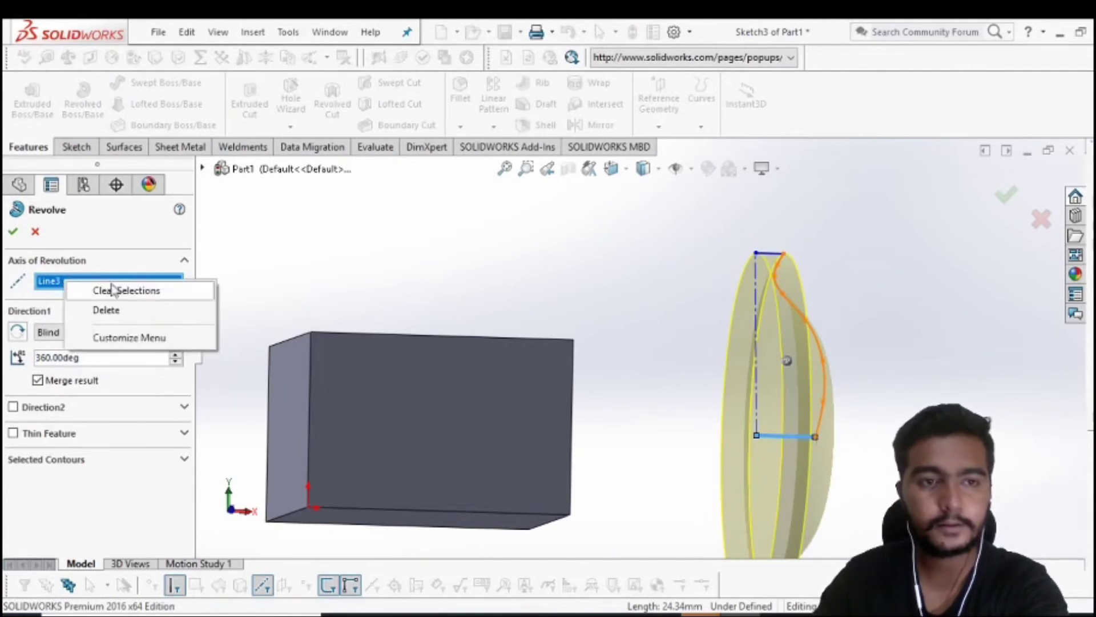
{"action": "left_click", "coordinate": [108, 310]}
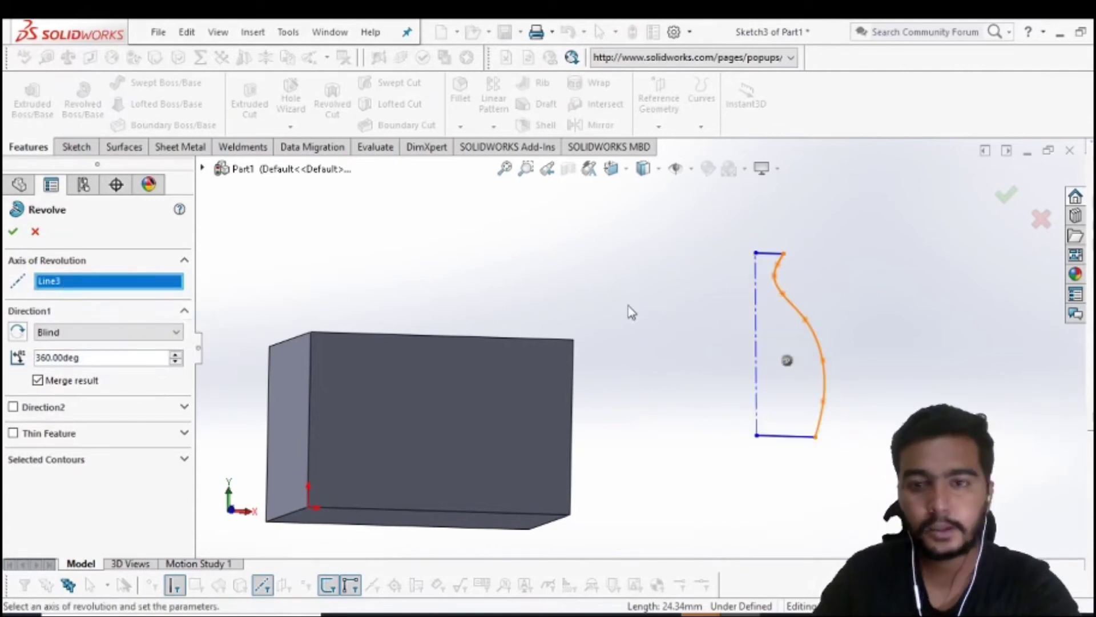
{"action": "left_click", "coordinate": [757, 318]}
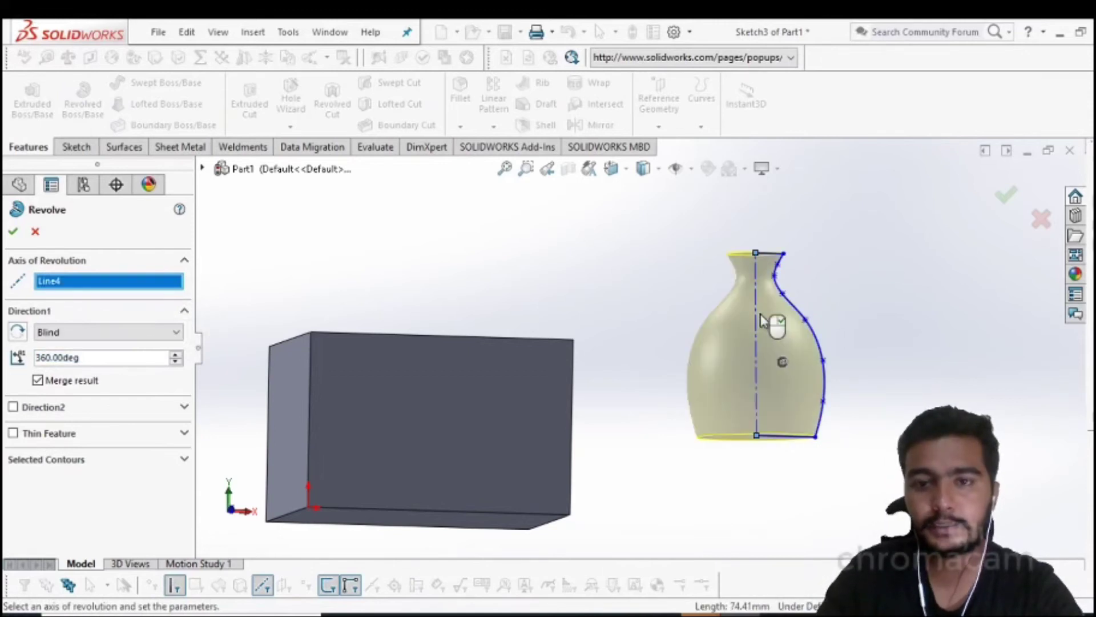
{"action": "scroll", "coordinate": [820, 298], "scroll_direction": "down", "scroll_amount": 2}
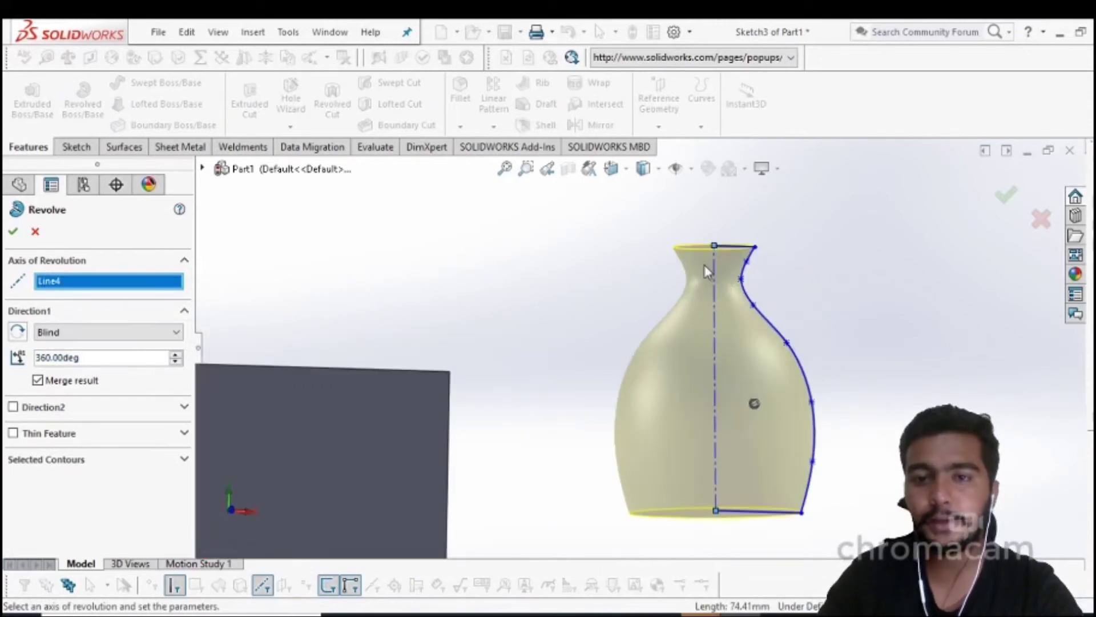
{"action": "left_click", "coordinate": [1008, 201]}
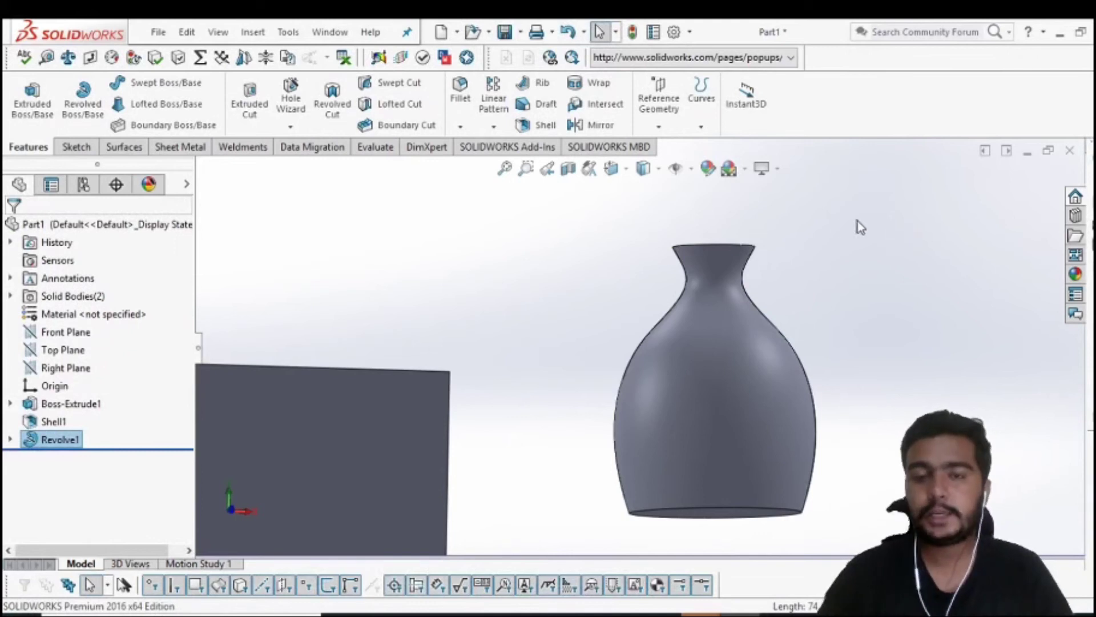
{"action": "middle_click_drag", "start_coordinate": [843, 234], "coordinate": [834, 330]}
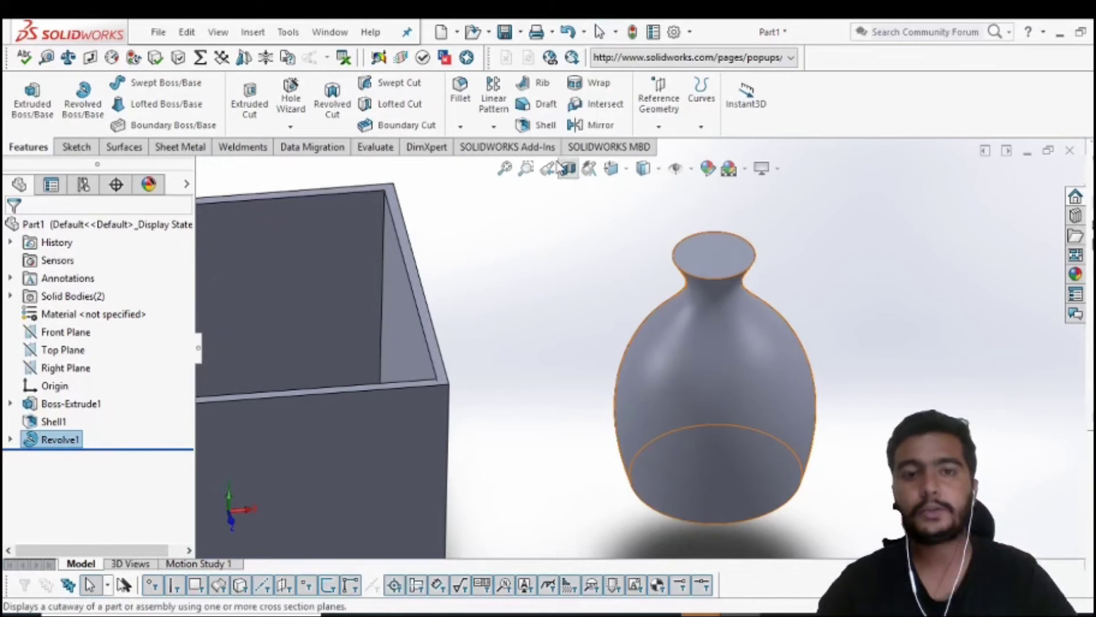
Shell the vase to 2 mm walls with its top face removed, creating Shell2
{"action": "left_click", "coordinate": [546, 126]}
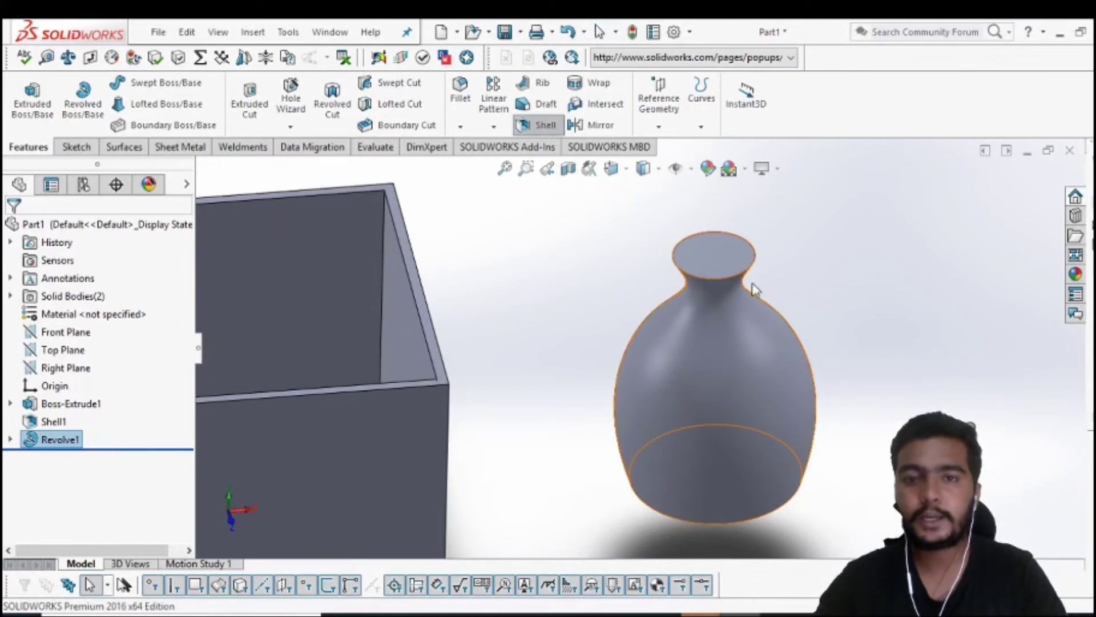
{"action": "left_click", "coordinate": [721, 263]}
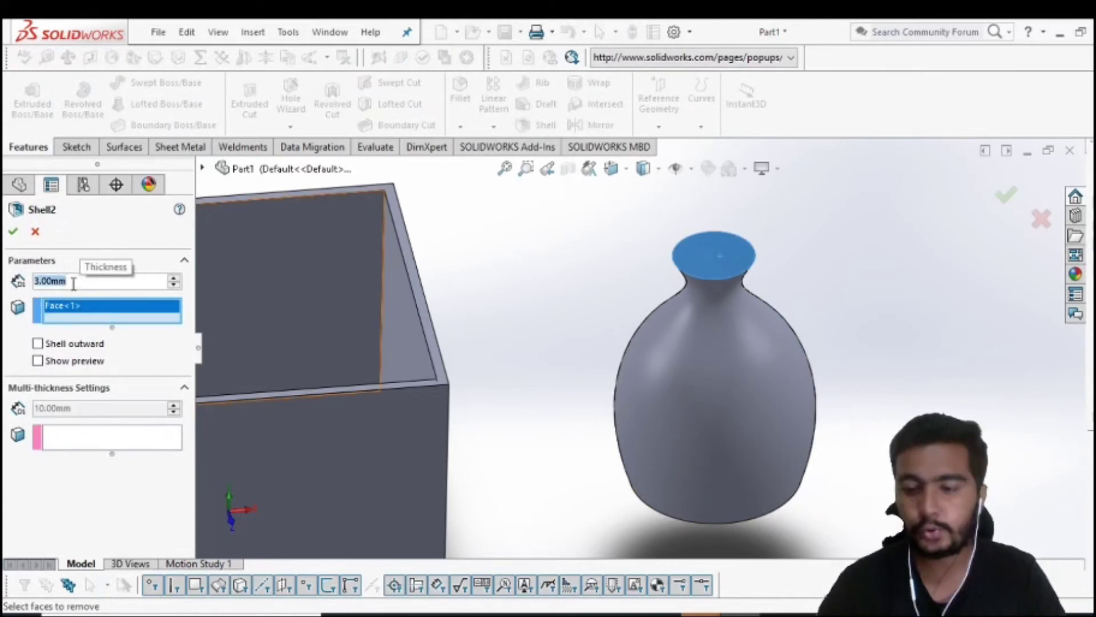
{"action": "type", "text": "2"}
{"action": "key", "text": "Return"}
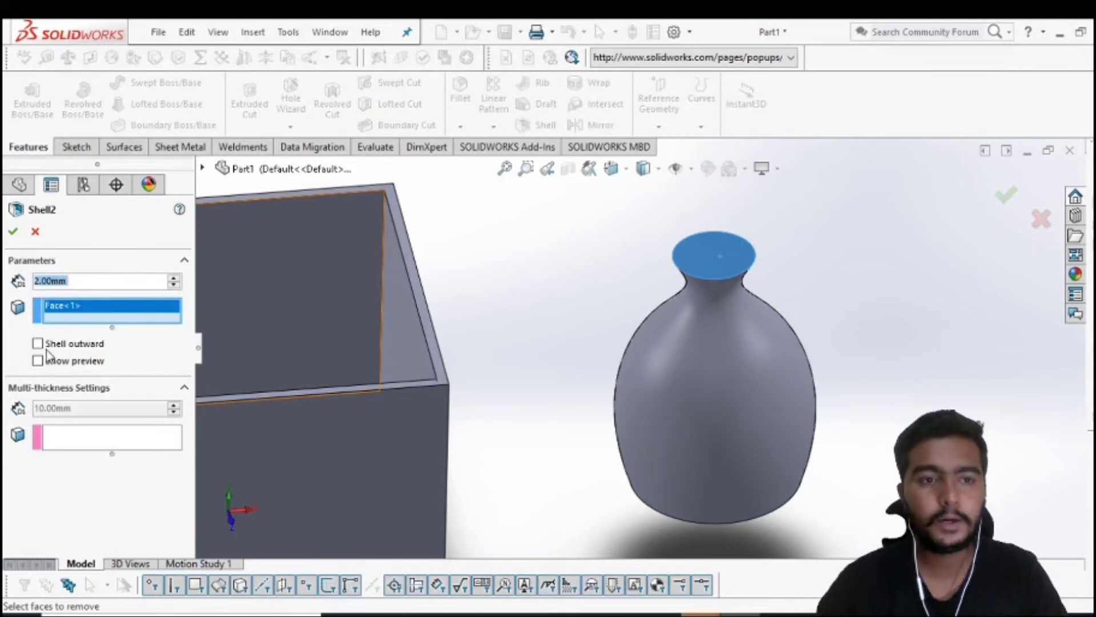
{"action": "left_click", "coordinate": [38, 362]}
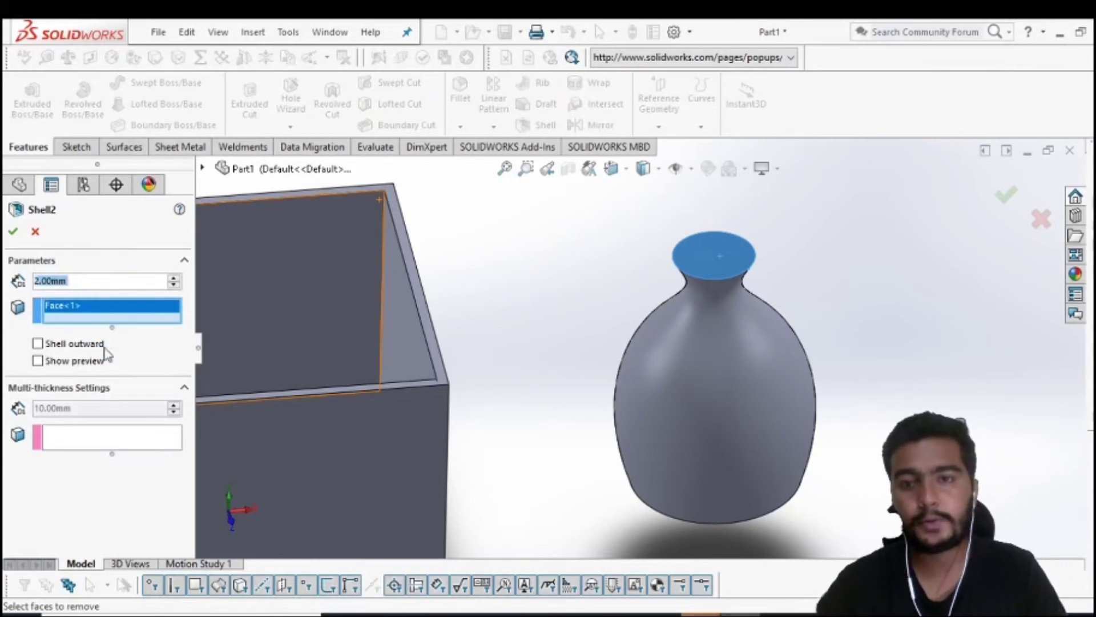
{"action": "middle_click_drag", "start_coordinate": [847, 364], "coordinate": [847, 417]}
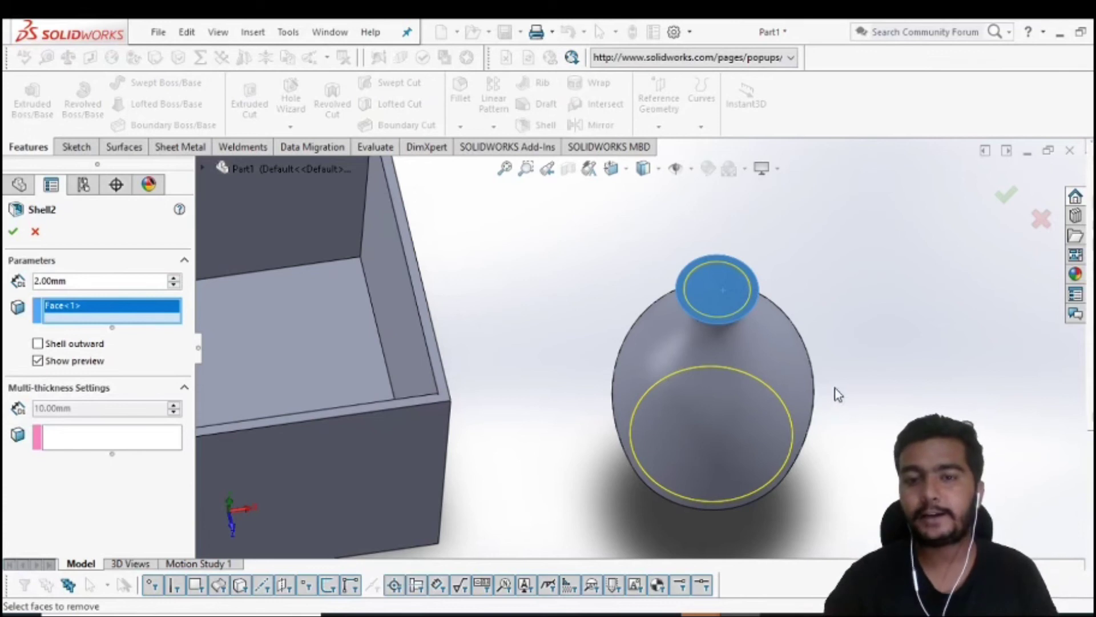
{"action": "mouse_move", "coordinate": [842, 442]}
{"action": "middle_mouse_down"}
{"action": "mouse_move", "coordinate": [844, 372]}
{"action": "mouse_move", "coordinate": [820, 321]}
{"action": "middle_mouse_up"}
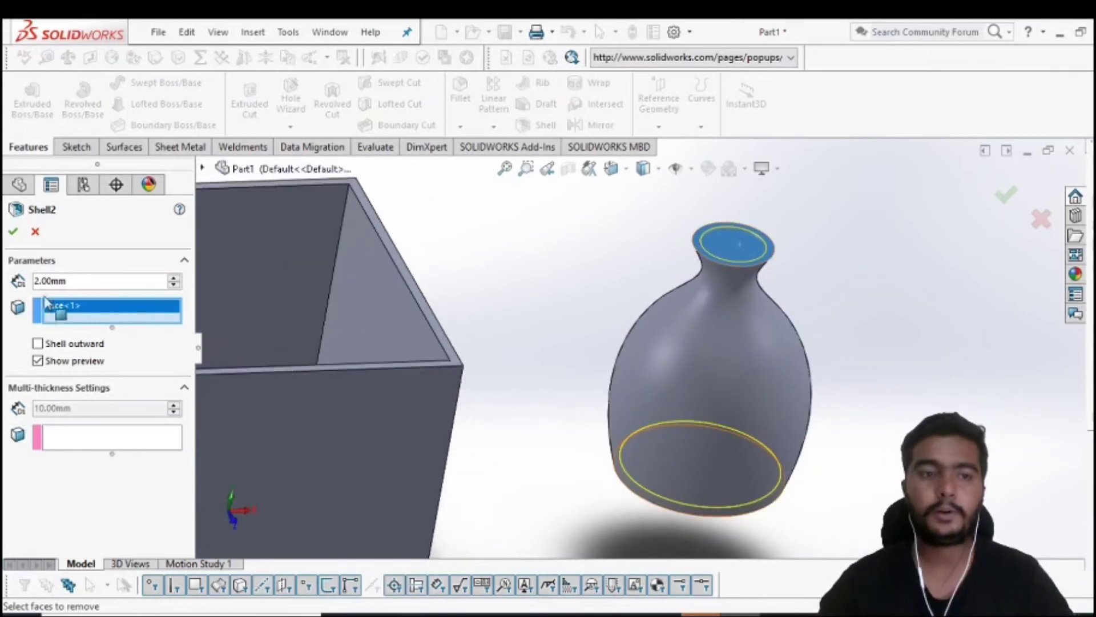
{"action": "left_click", "coordinate": [15, 234]}
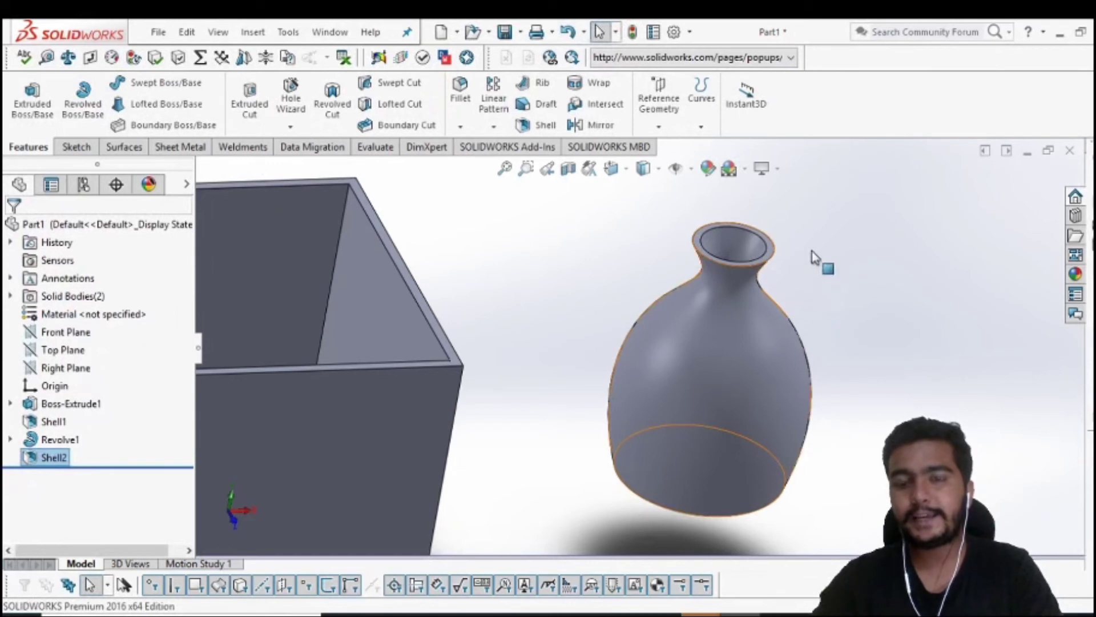
{"action": "key", "text": "ctrl+5"}
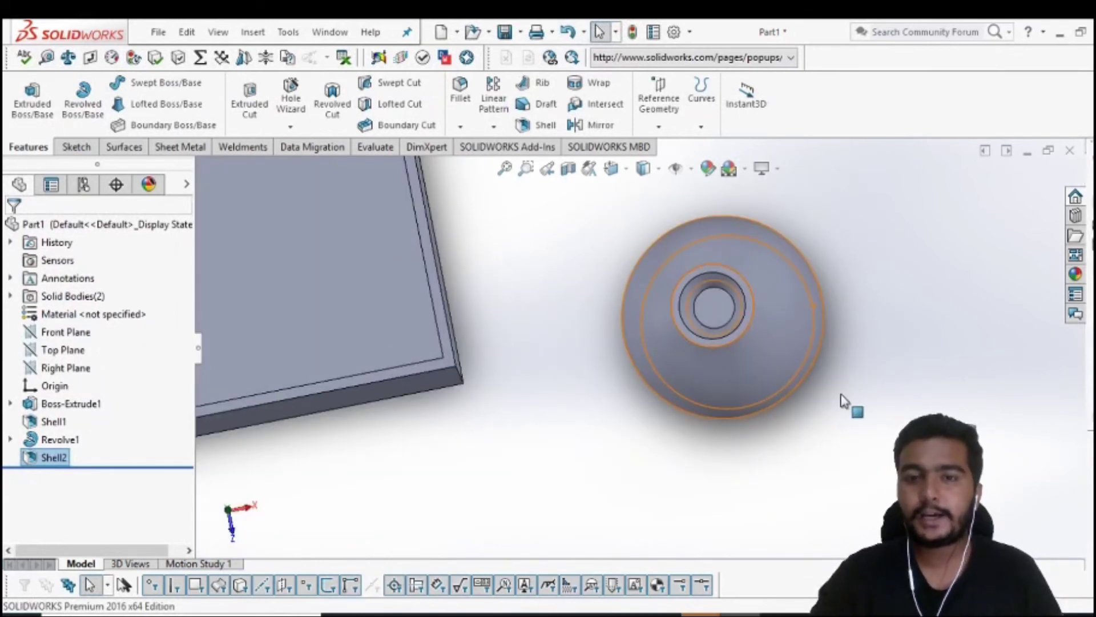
{"action": "key", "text": "ctrl+7"}
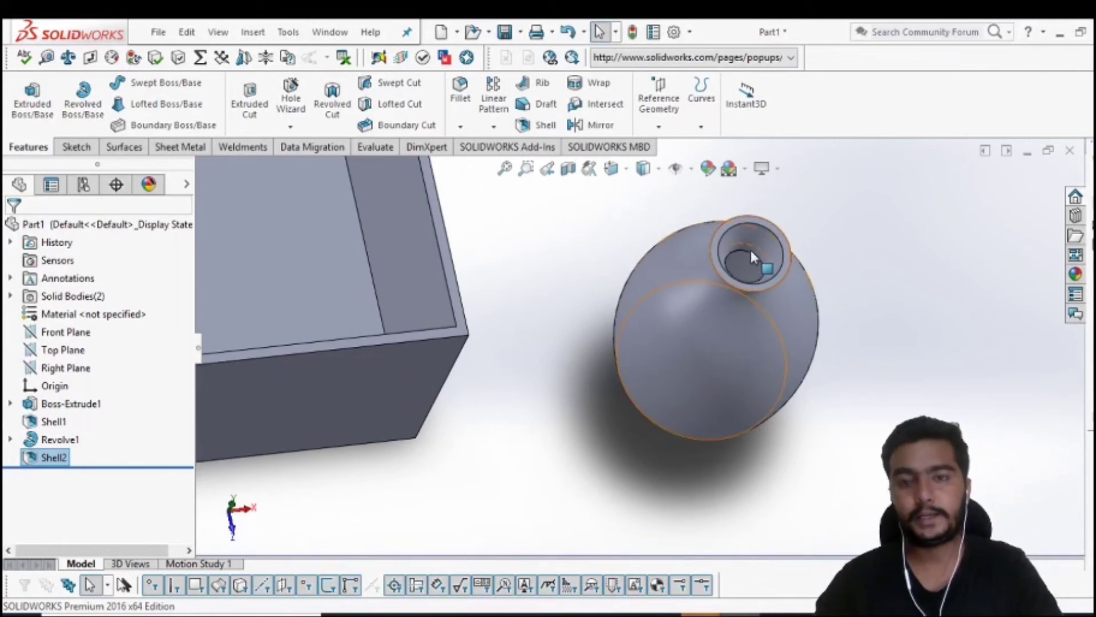
{"action": "scroll", "coordinate": [548, 264], "scroll_direction": "up", "scroll_amount": 4}
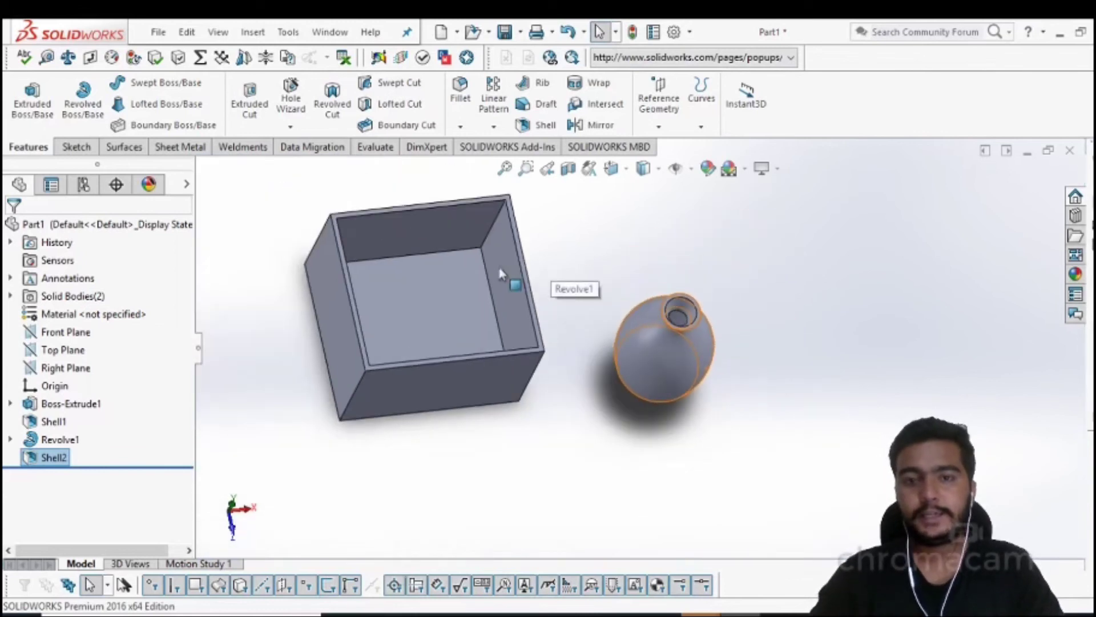
{"action": "mouse_move", "coordinate": [832, 399]}
{"action": "middle_mouse_down"}
{"action": "mouse_move", "coordinate": [835, 341]}
{"action": "mouse_move", "coordinate": [830, 357]}
{"action": "middle_mouse_up"}
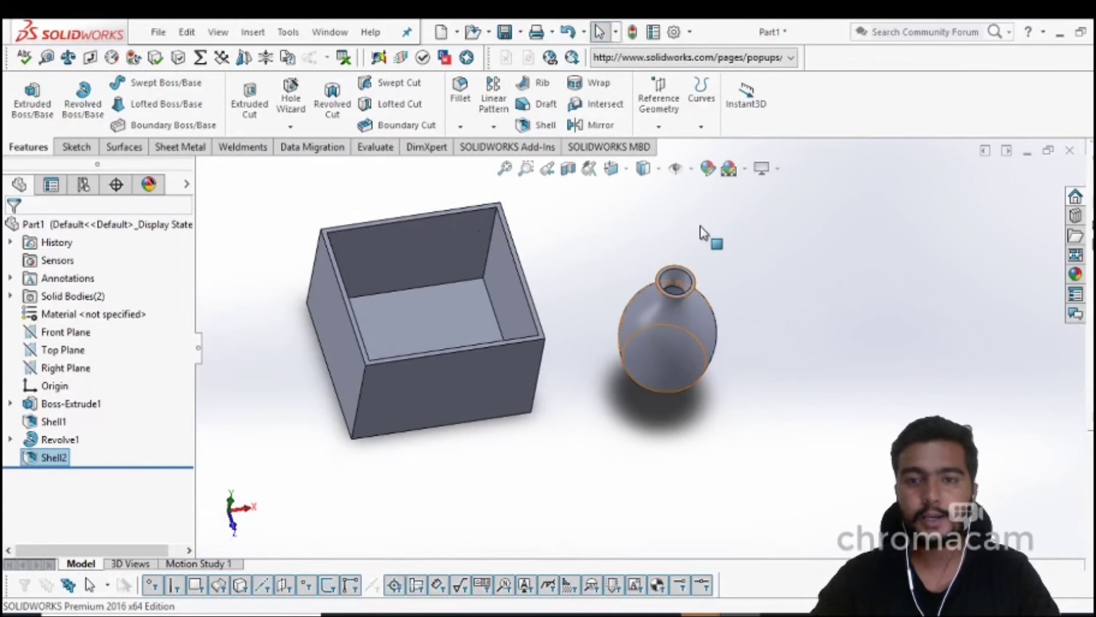
{"action": "scroll", "coordinate": [672, 245], "scroll_direction": "down", "scroll_amount": 2}
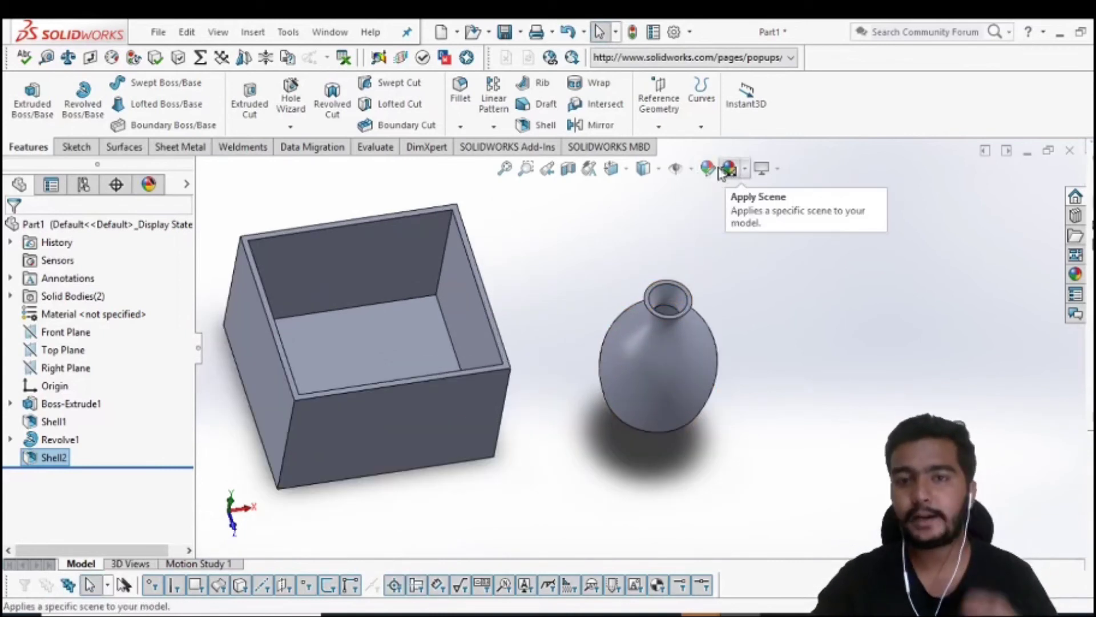
Pick the checker texture from the Appearances pane and drag it onto the vase
{"action": "left_click", "coordinate": [708, 169]}
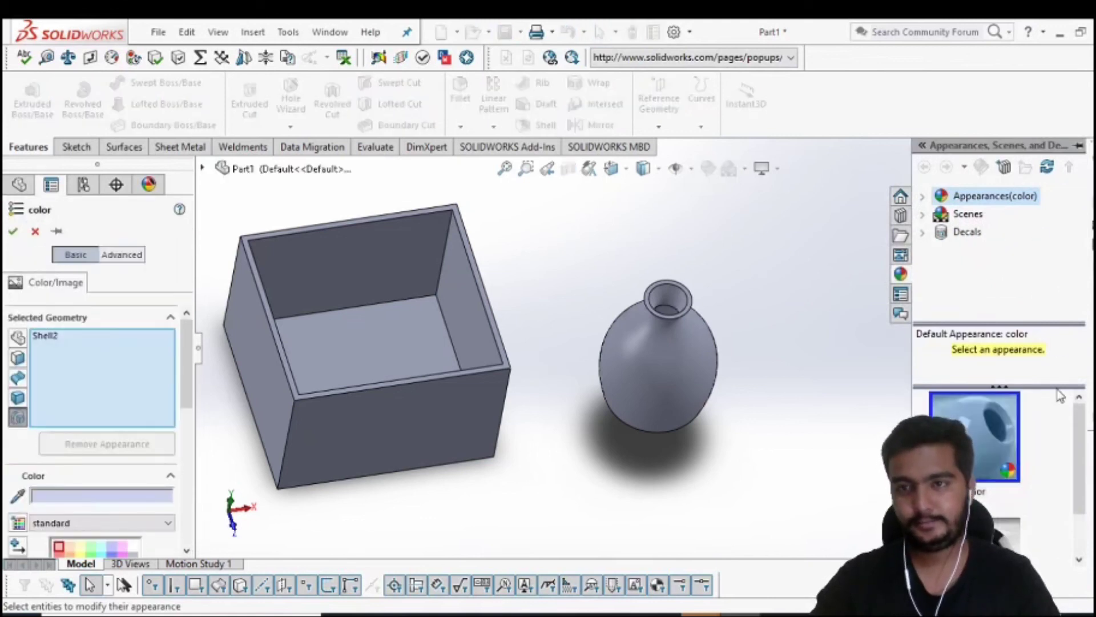
{"action": "scroll", "coordinate": [981, 465], "scroll_direction": "down", "scroll_amount": 1}
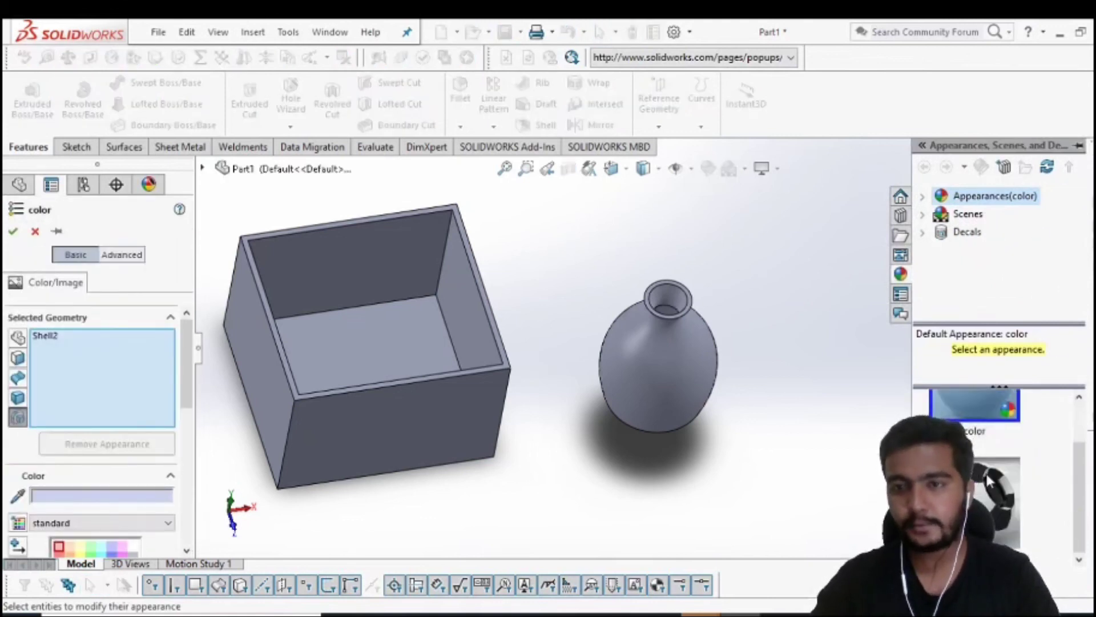
{"action": "scroll", "coordinate": [988, 443], "scroll_direction": "up", "scroll_amount": 1}
{"action": "scroll", "coordinate": [1025, 457], "scroll_direction": "down", "scroll_amount": 1}
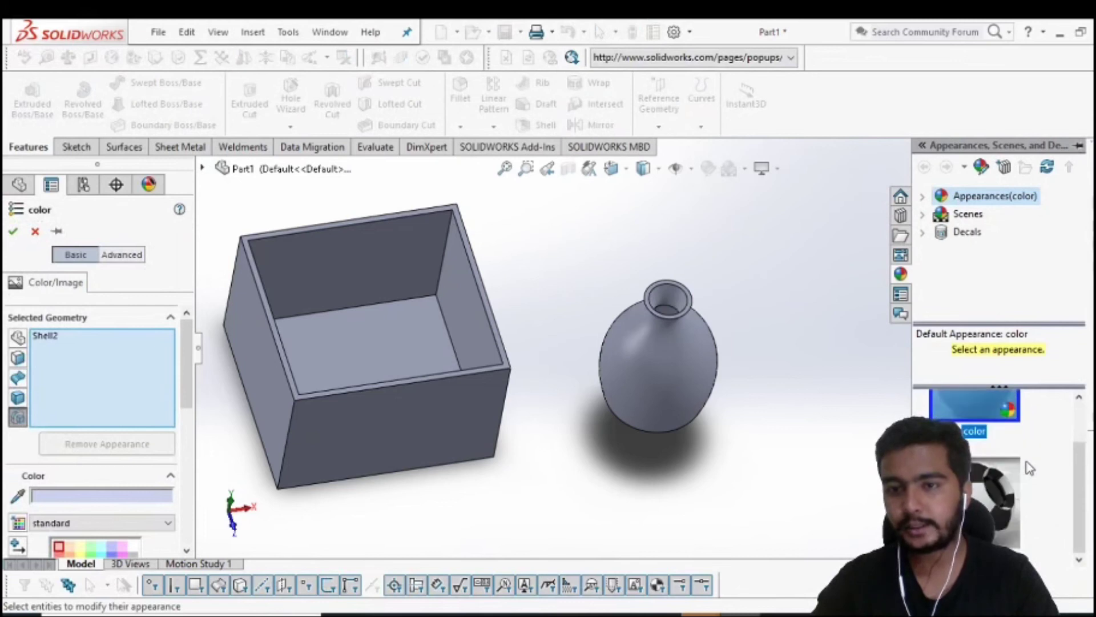
{"action": "left_click", "coordinate": [996, 503]}
{"action": "mouse_move", "coordinate": [996, 503]}
{"action": "left_mouse_down"}
{"action": "mouse_move", "coordinate": [674, 365]}
{"action": "mouse_move", "coordinate": [670, 384]}
{"action": "left_mouse_up"}
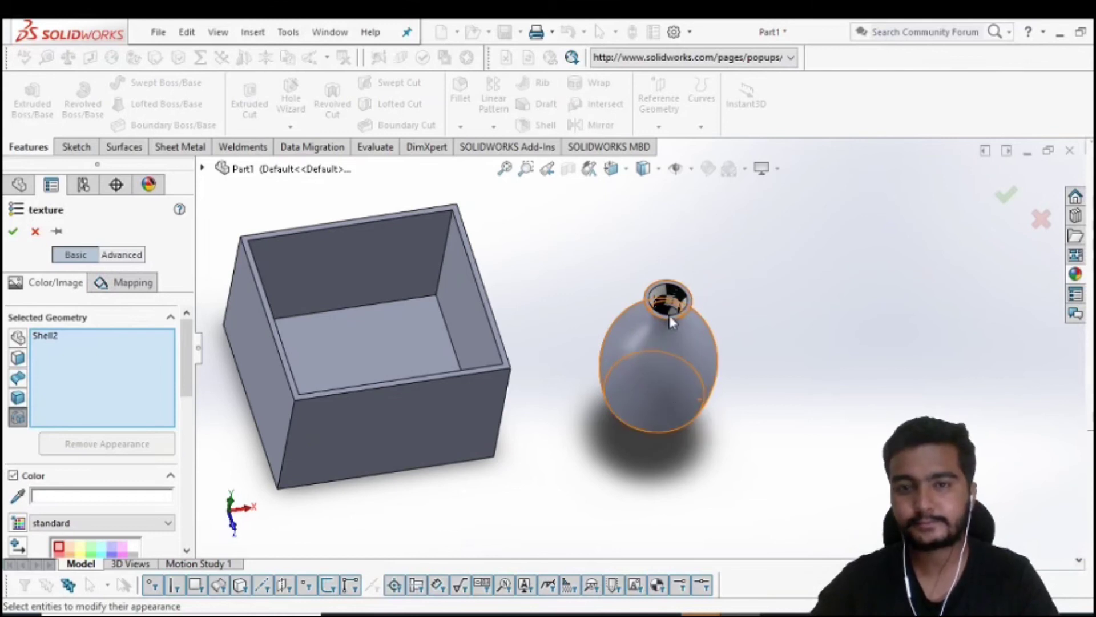
Inspect the checkered vase beside the box and confirm the appearance
{"action": "scroll", "coordinate": [663, 320], "scroll_direction": "down", "scroll_amount": 2}
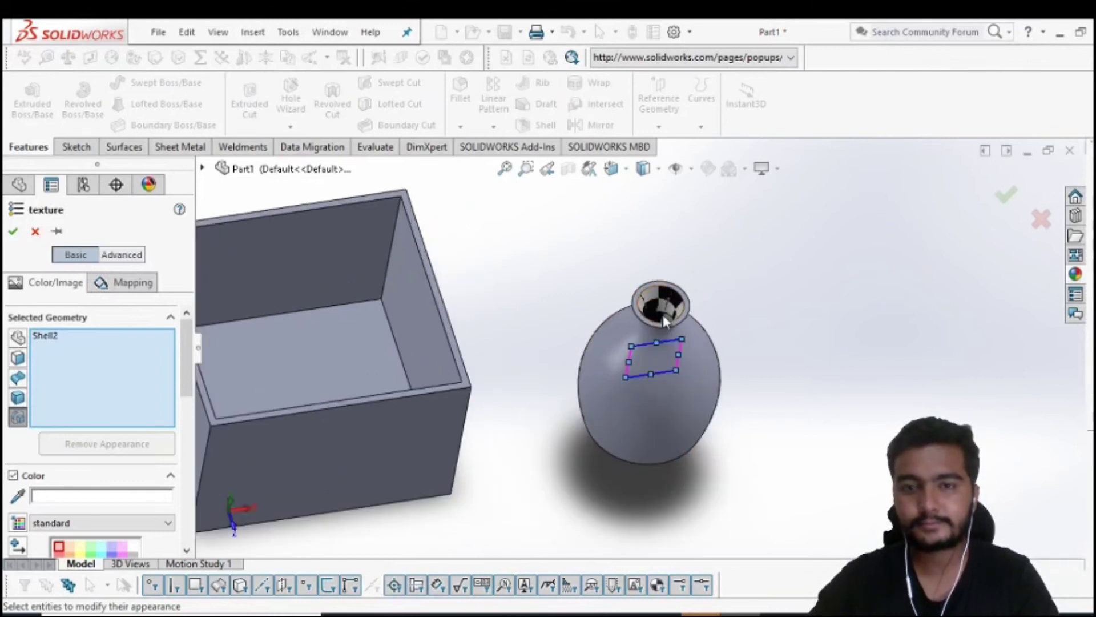
{"action": "middle_click_drag", "start_coordinate": [791, 292], "coordinate": [768, 335]}
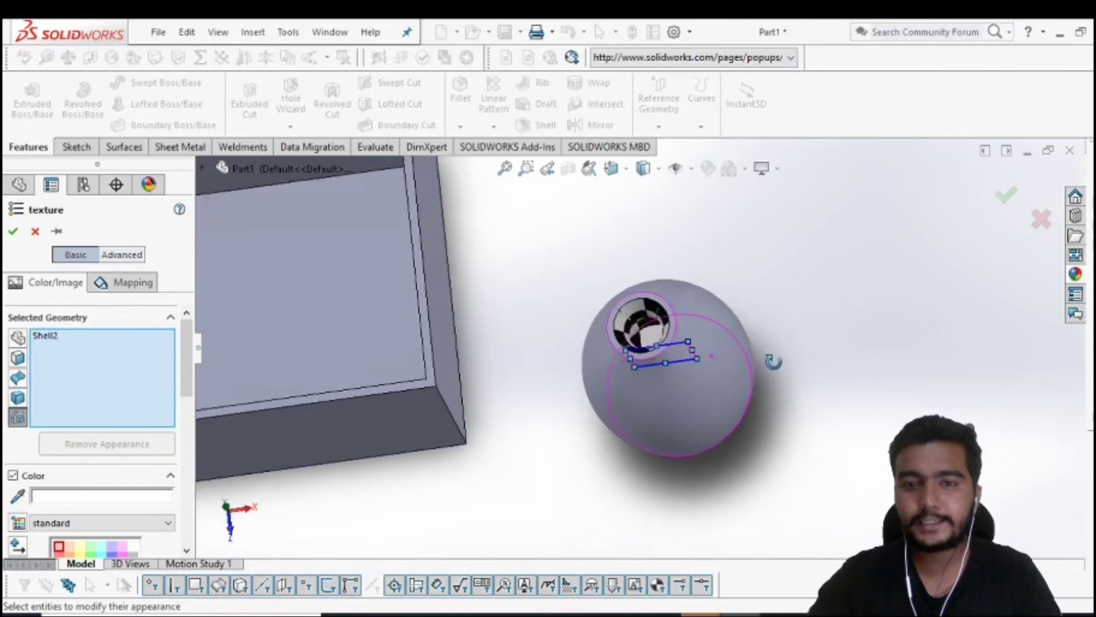
{"action": "scroll", "coordinate": [665, 347], "scroll_direction": "down", "scroll_amount": 1}
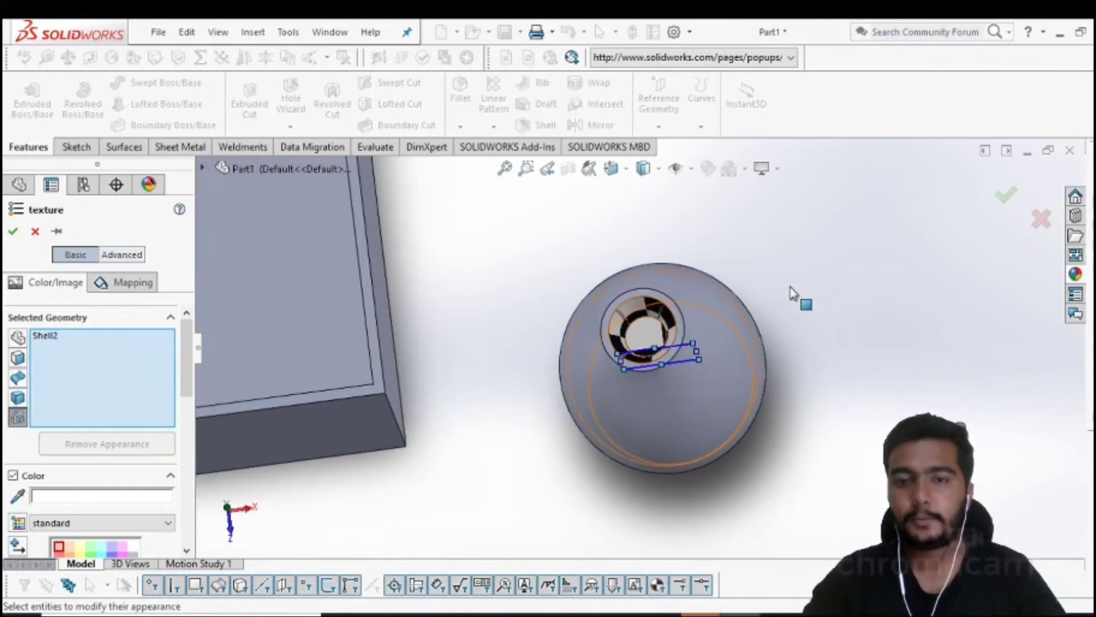
{"action": "middle_click_drag", "start_coordinate": [790, 287], "coordinate": [742, 325]}
{"action": "scroll", "coordinate": [742, 324], "scroll_direction": "up", "scroll_amount": 2}
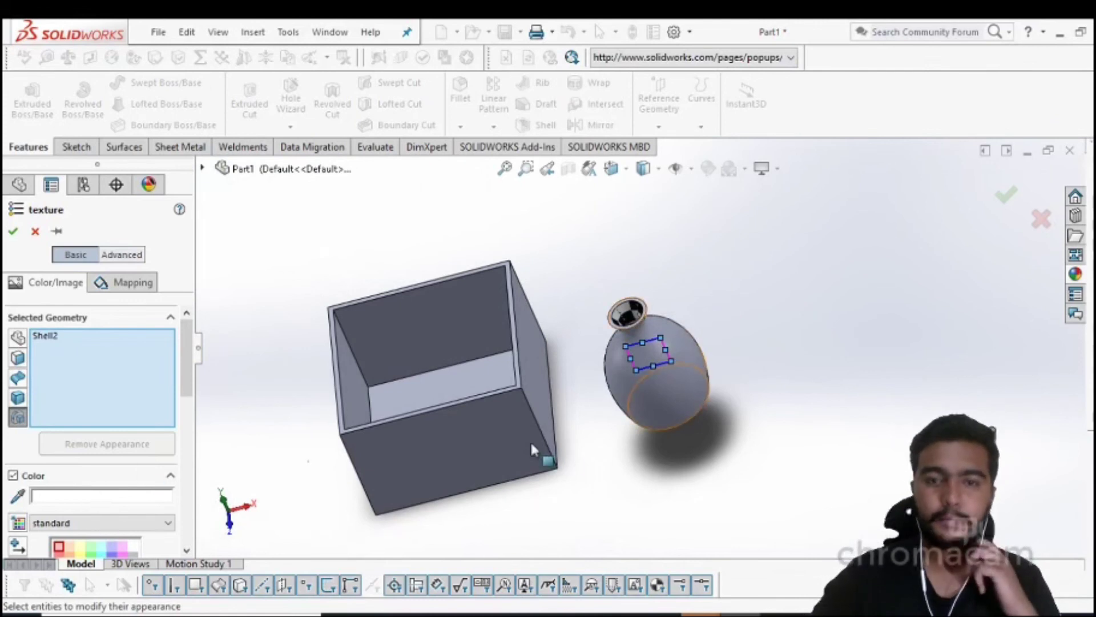
{"action": "left_click", "coordinate": [662, 389]}
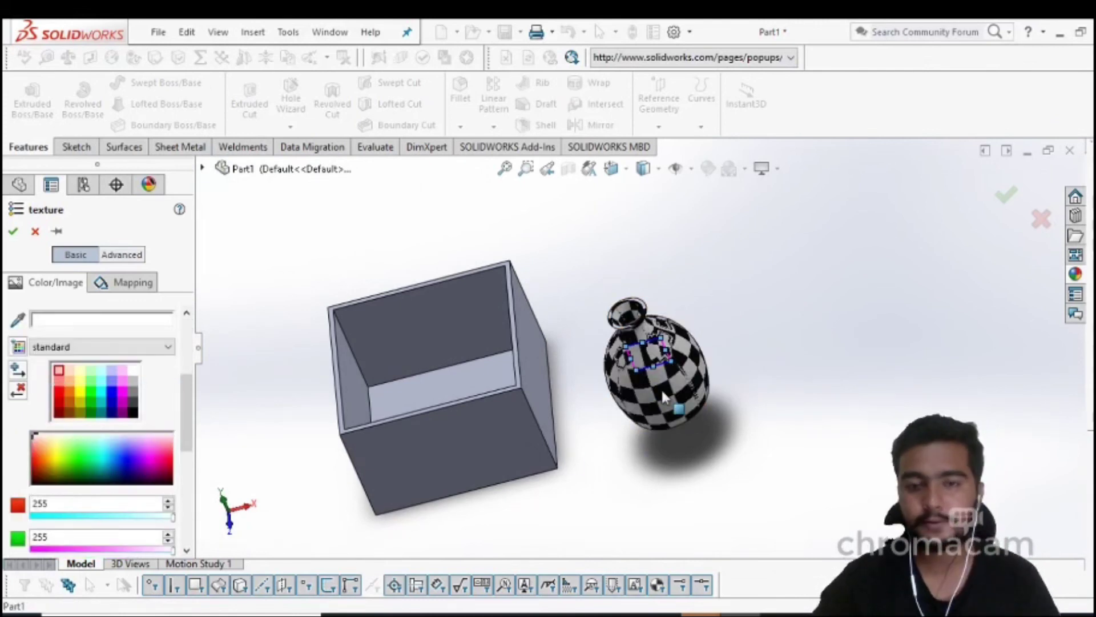
{"action": "middle_click_drag", "start_coordinate": [705, 363], "coordinate": [678, 349]}
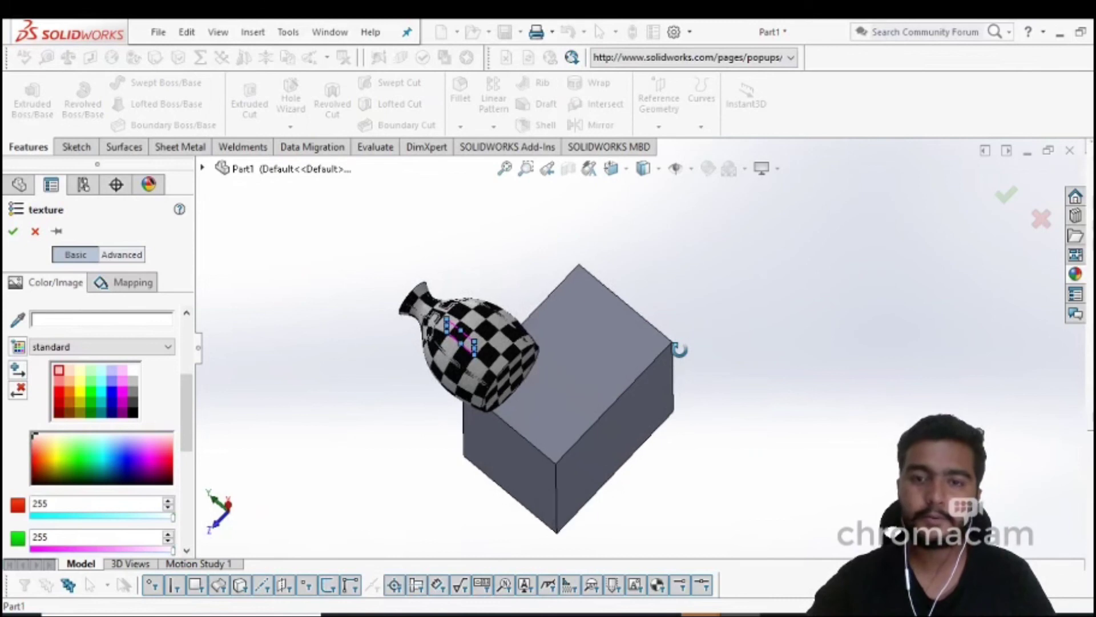
{"action": "mouse_move", "coordinate": [732, 423]}
{"action": "middle_mouse_down"}
{"action": "mouse_move", "coordinate": [795, 384]}
{"action": "mouse_move", "coordinate": [756, 350]}
{"action": "mouse_move", "coordinate": [790, 337]}
{"action": "middle_mouse_up"}
{"action": "left_click", "coordinate": [1006, 198]}
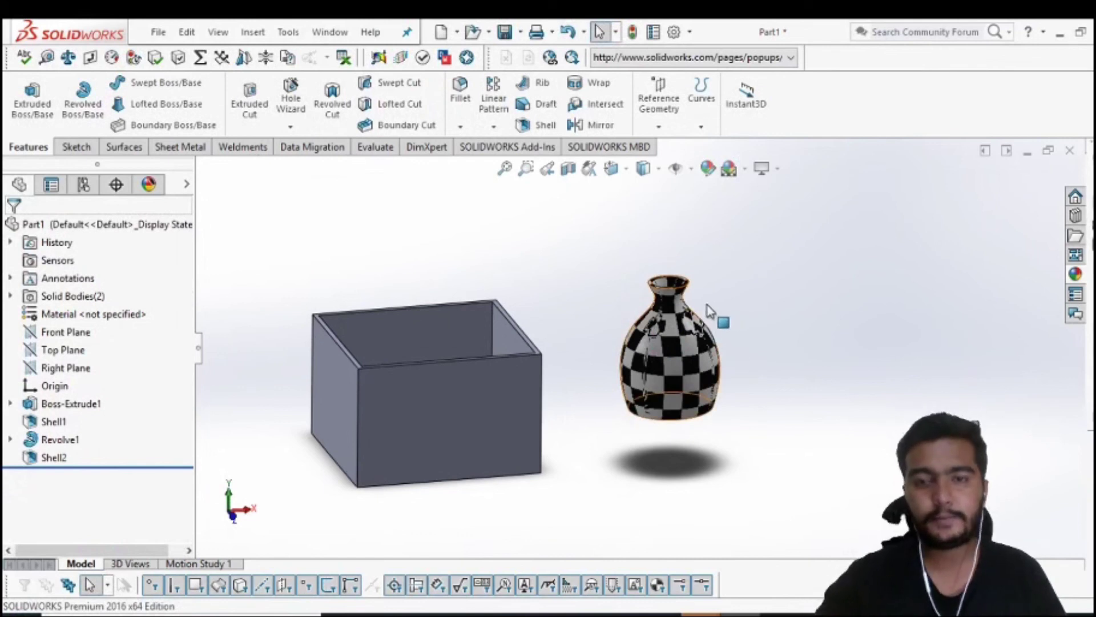
{"action": "mouse_move", "coordinate": [773, 416]}
{"action": "middle_mouse_down"}
{"action": "mouse_move", "coordinate": [754, 406]}
{"action": "mouse_move", "coordinate": [732, 473]}
{"action": "middle_mouse_up"}
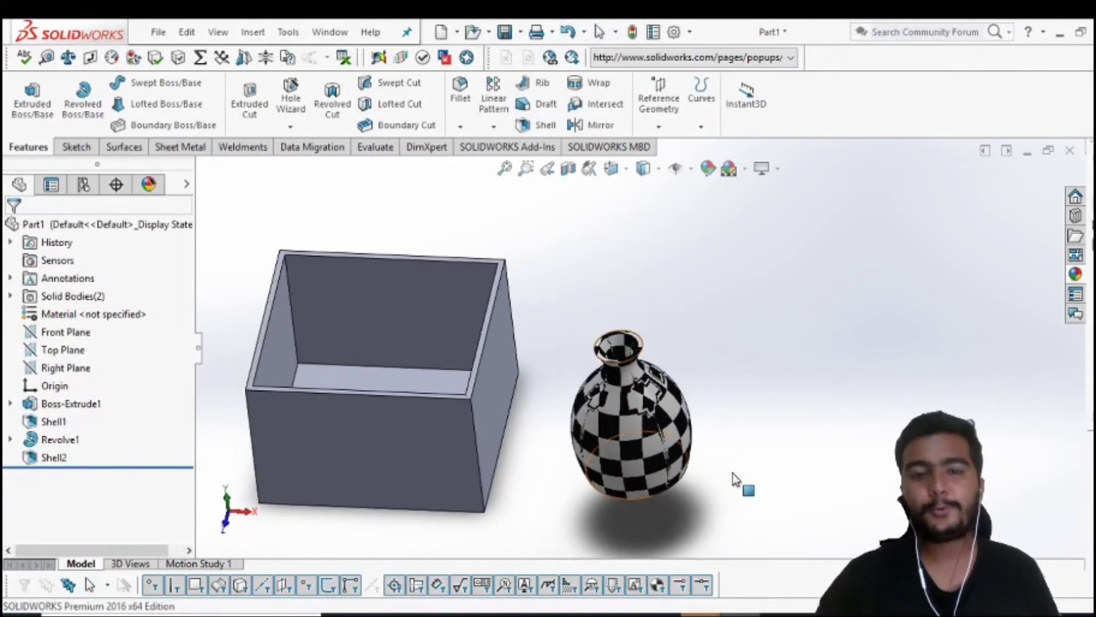
{"action": "key", "text": "Escape"}
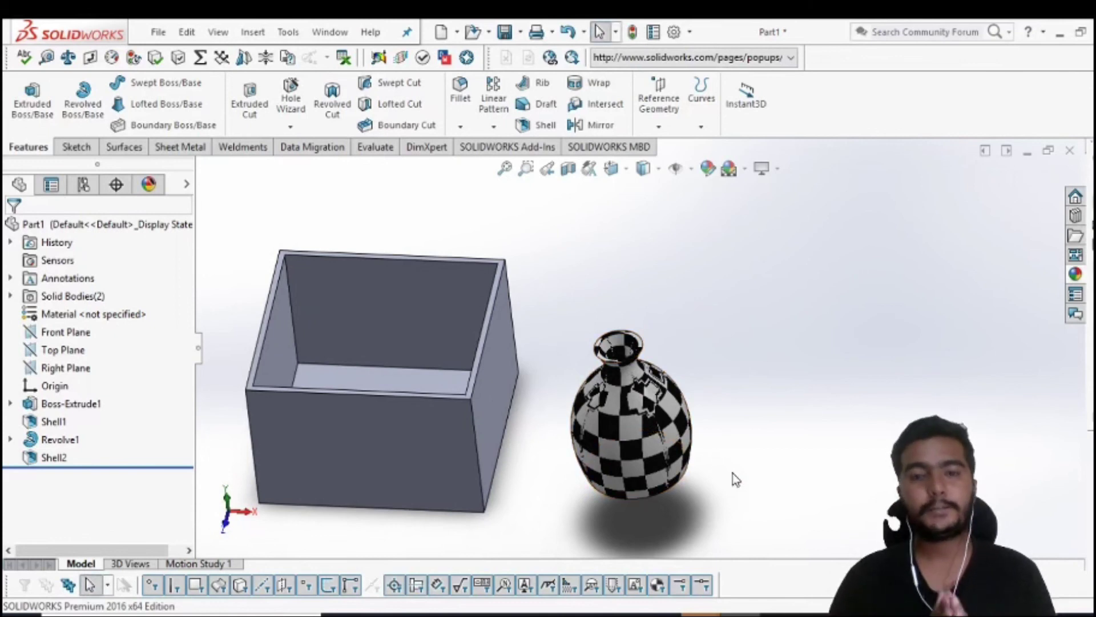